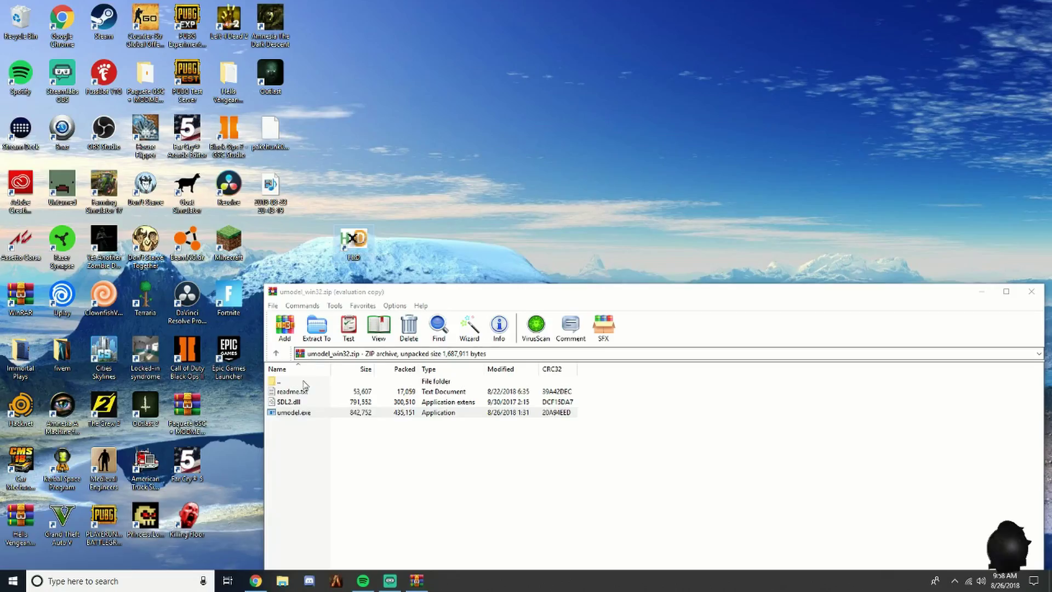
# Select umodel.exe in the umodel_win32.zip archive listing in WinRAR.
pyautogui.click(286, 414)
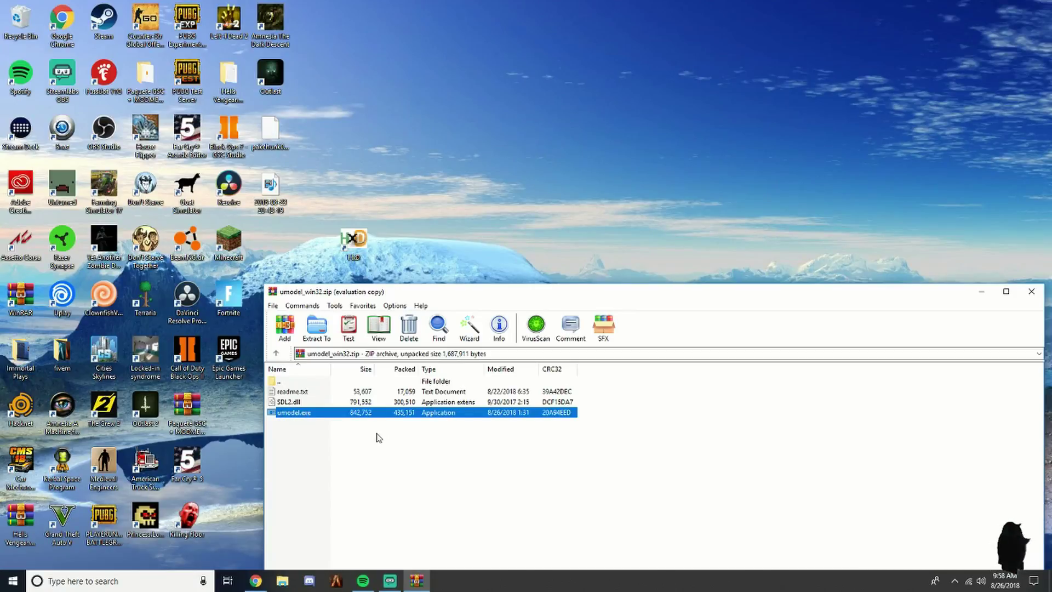
pyautogui.click(630, 459)
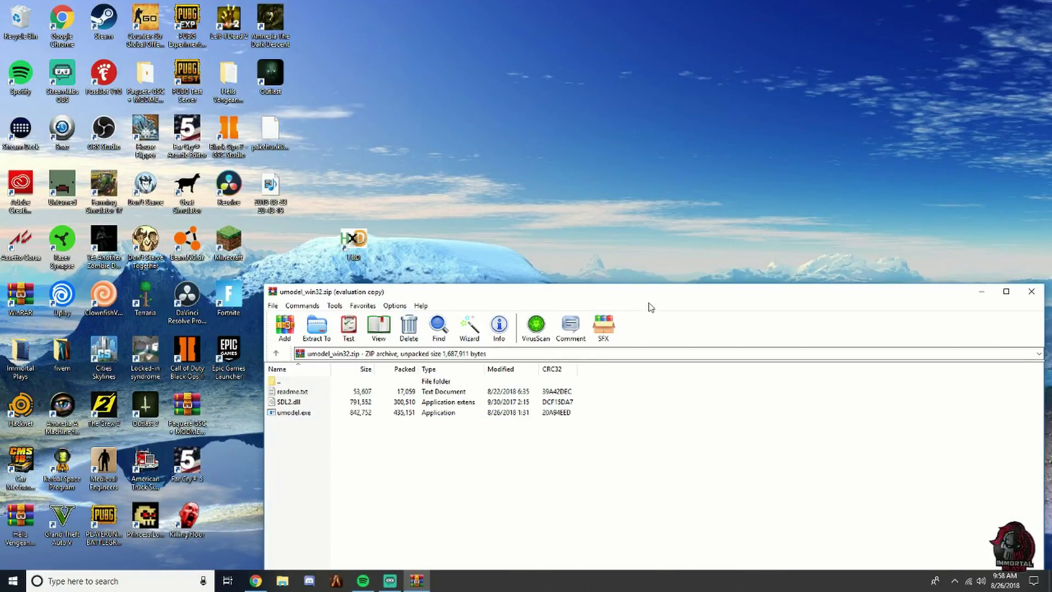
pyautogui.moveTo(654, 300); pyautogui.dragTo(587, 256)
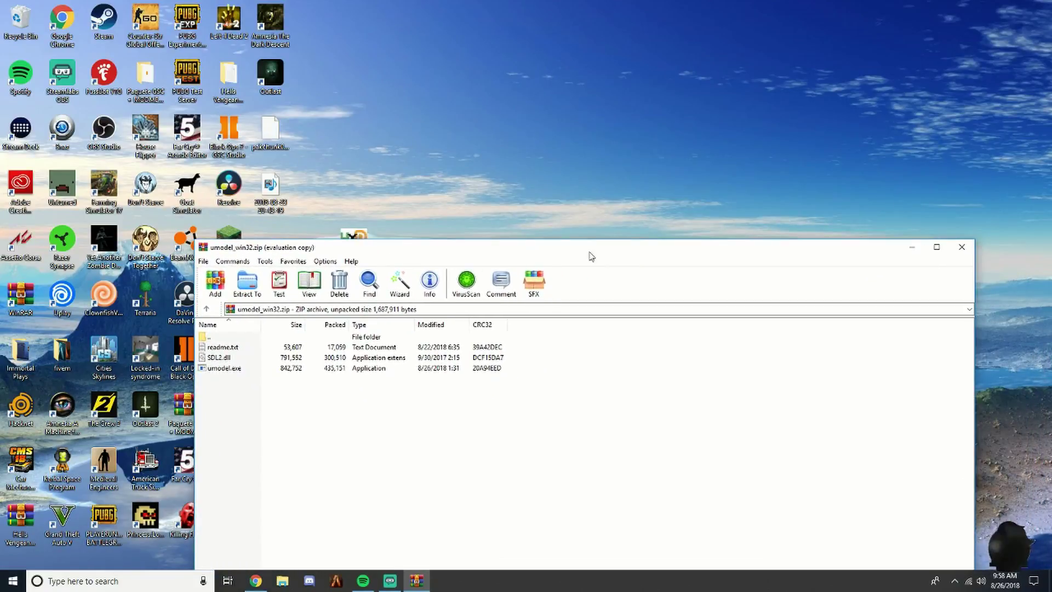
pyautogui.moveTo(450, 252); pyautogui.dragTo(613, 192)
pyautogui.click(402, 310)
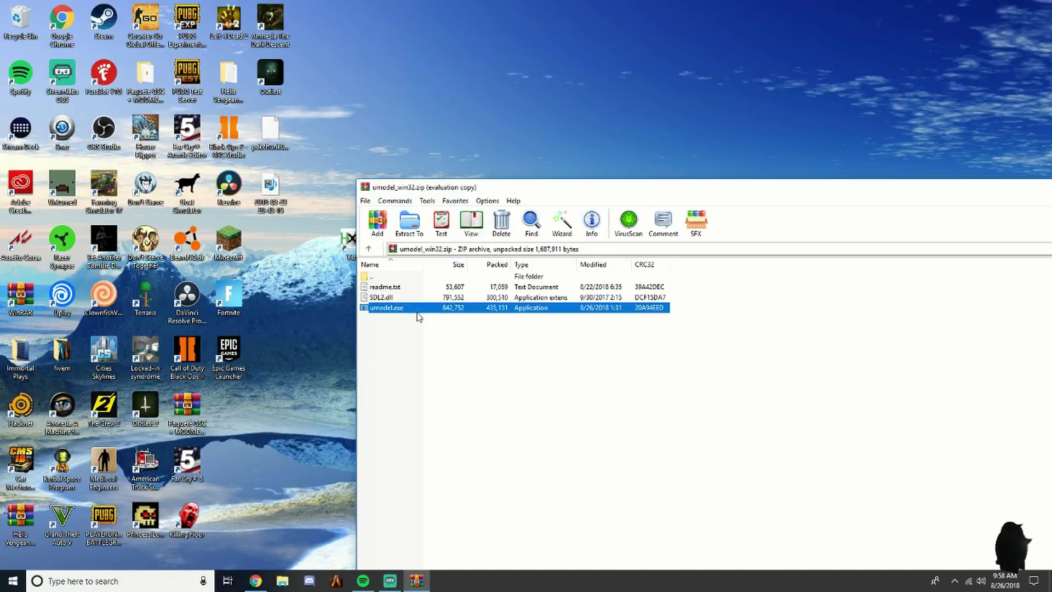
# Launch UModel and browse for the game folder, expanding This PC and the Storage (D:) drive.
pyautogui.doubleClick(480, 310)
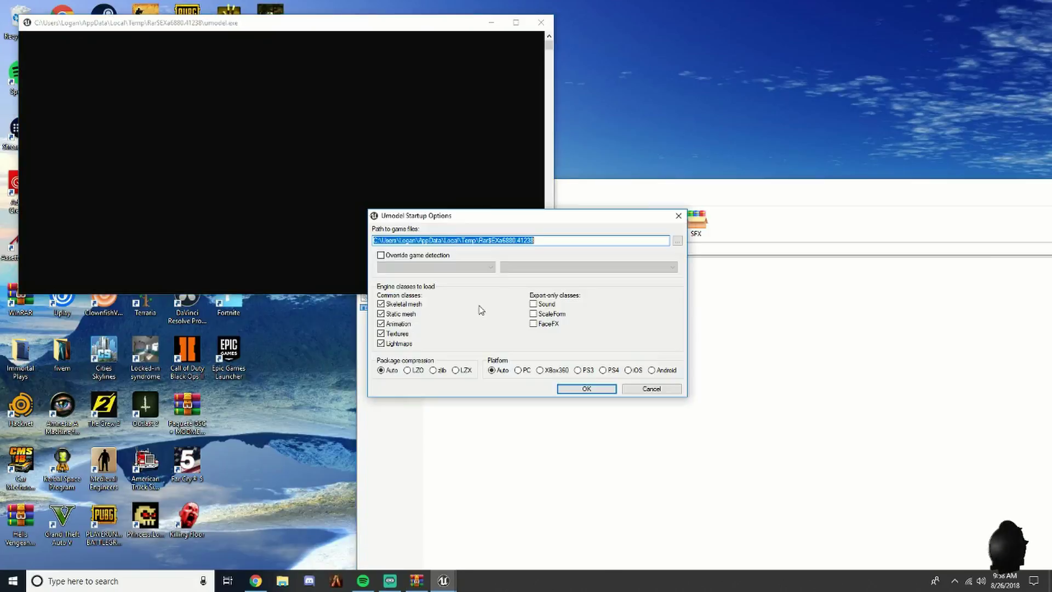
pyautogui.click(678, 241)
pyautogui.scroll(-10, 529, 258)
pyautogui.click(485, 296)
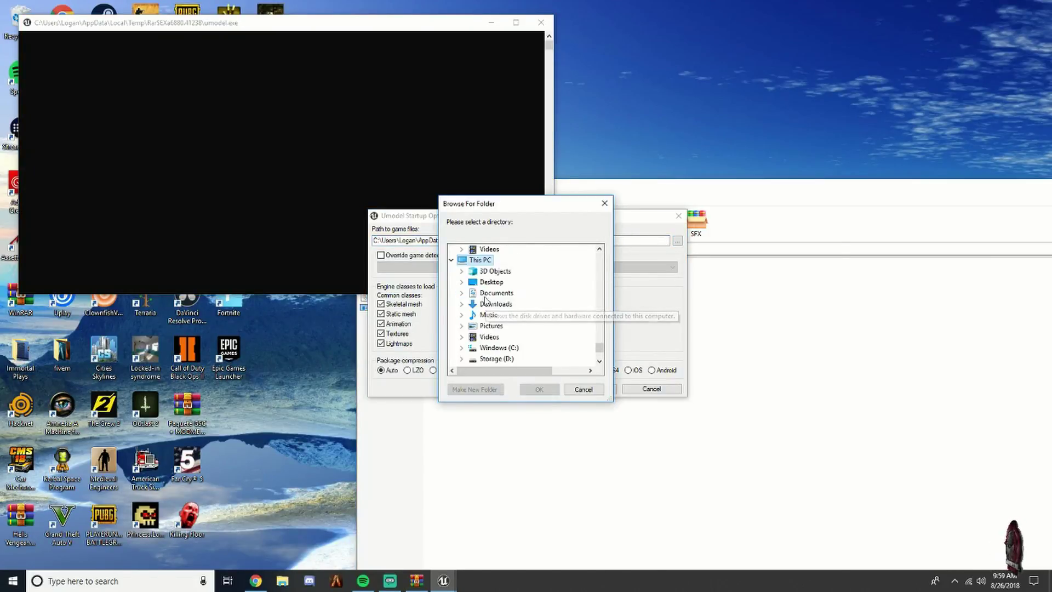
pyautogui.scroll(-2, 509, 285)
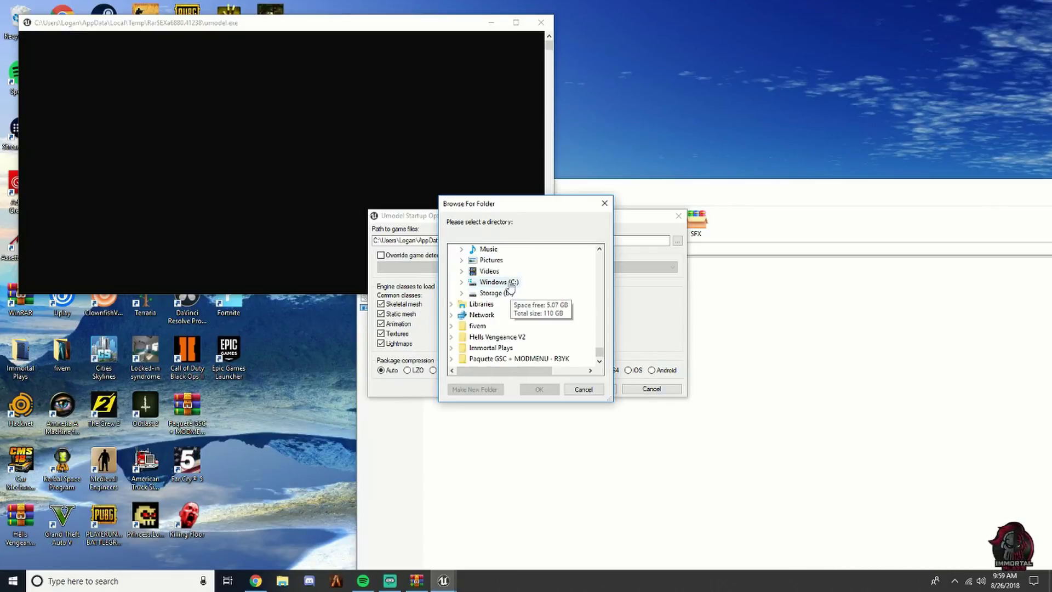
pyautogui.click(502, 292)
pyautogui.scroll(-2, 507, 282)
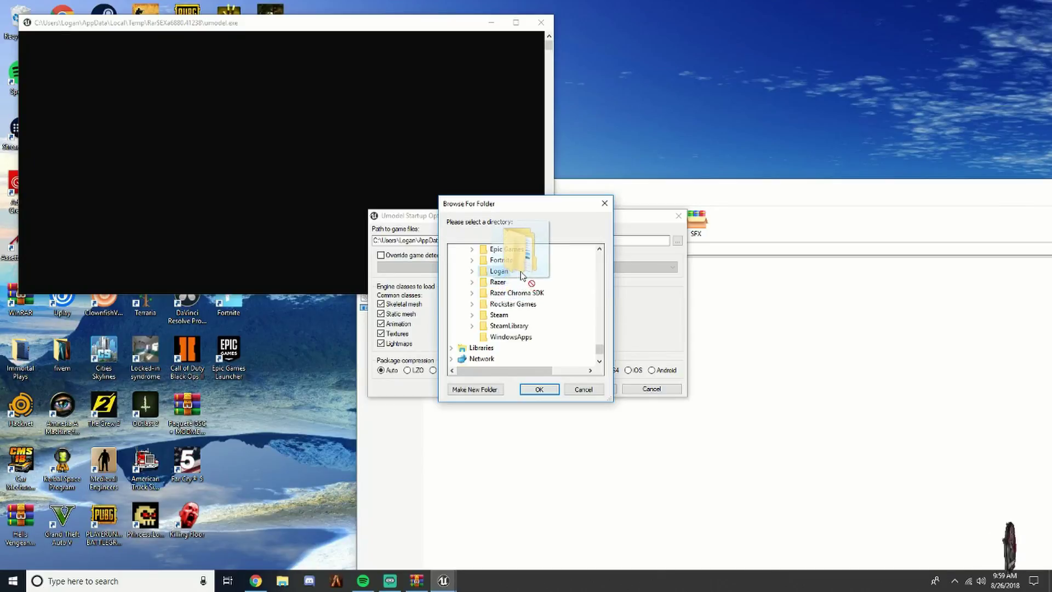
pyautogui.scroll(1, 513, 290)
# Set the game path to D:\Fortnite\FortniteGame\Content\Paks and accept the startup options.
pyautogui.doubleClick(502, 292)
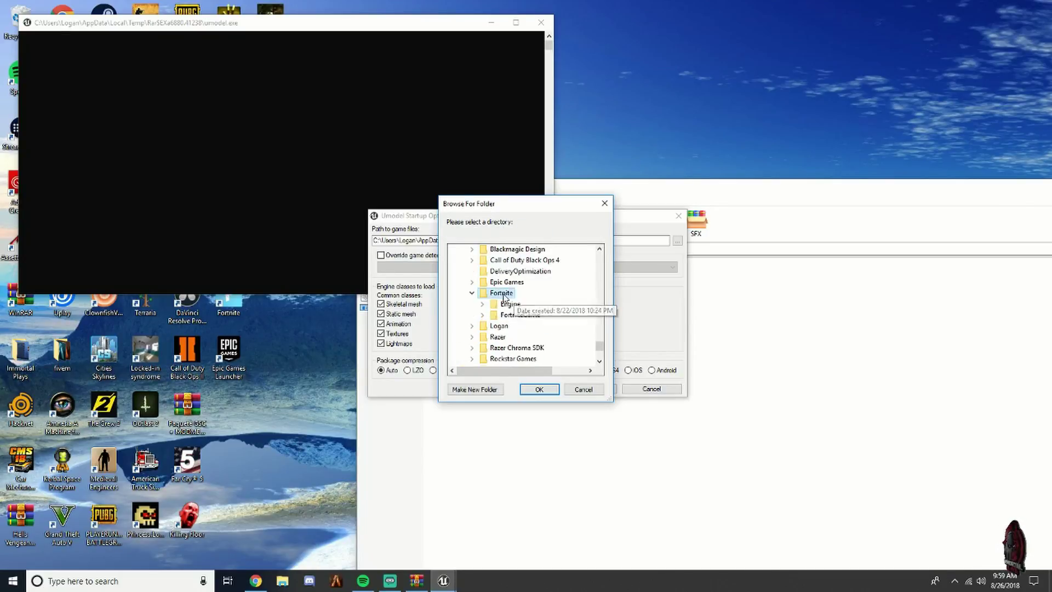
pyautogui.doubleClick(518, 315)
pyautogui.doubleClick(519, 304)
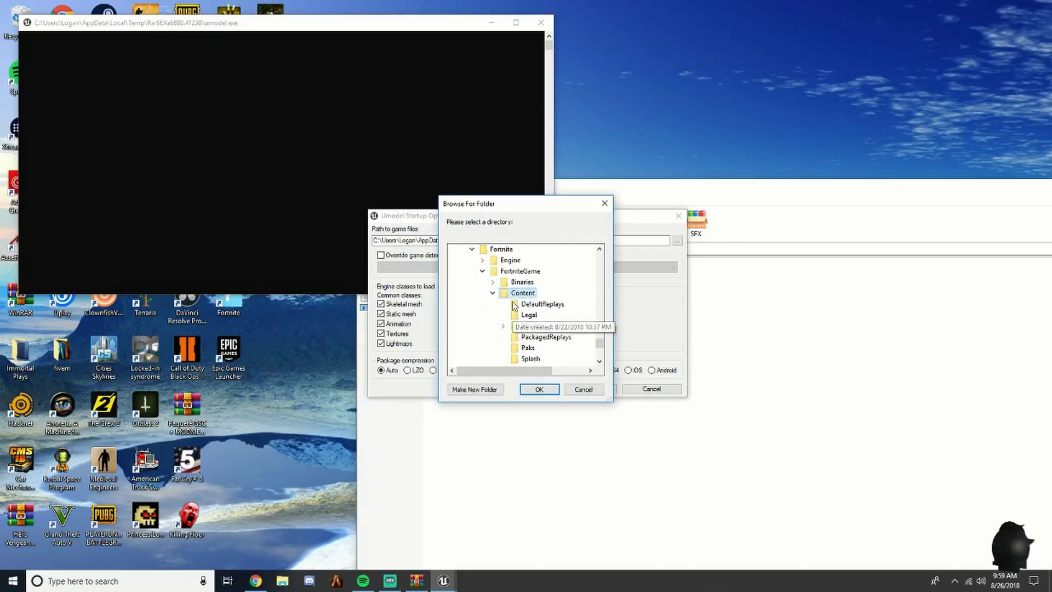
pyautogui.click(530, 272)
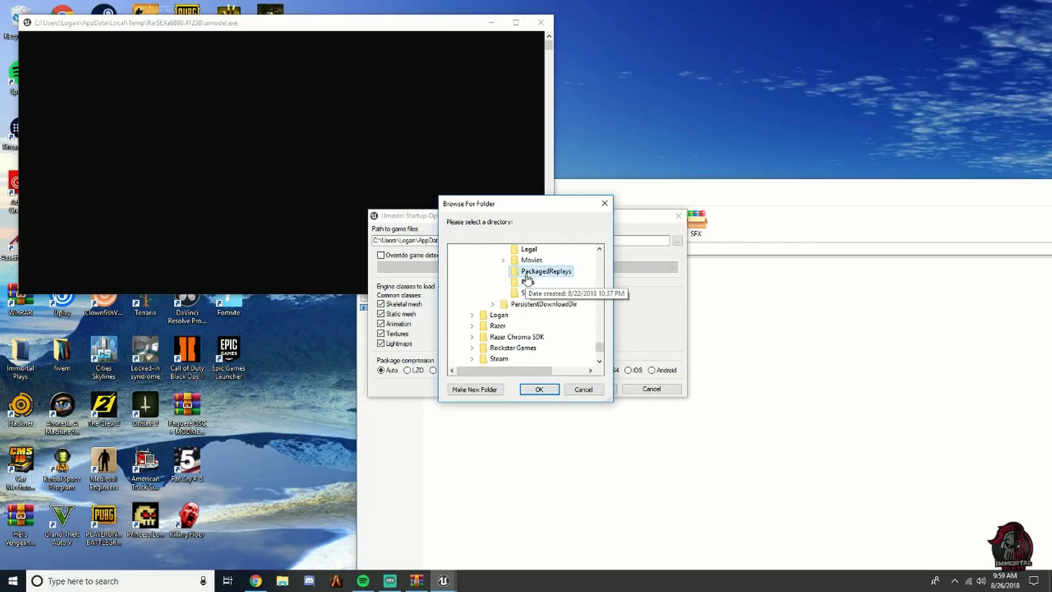
pyautogui.click(528, 283)
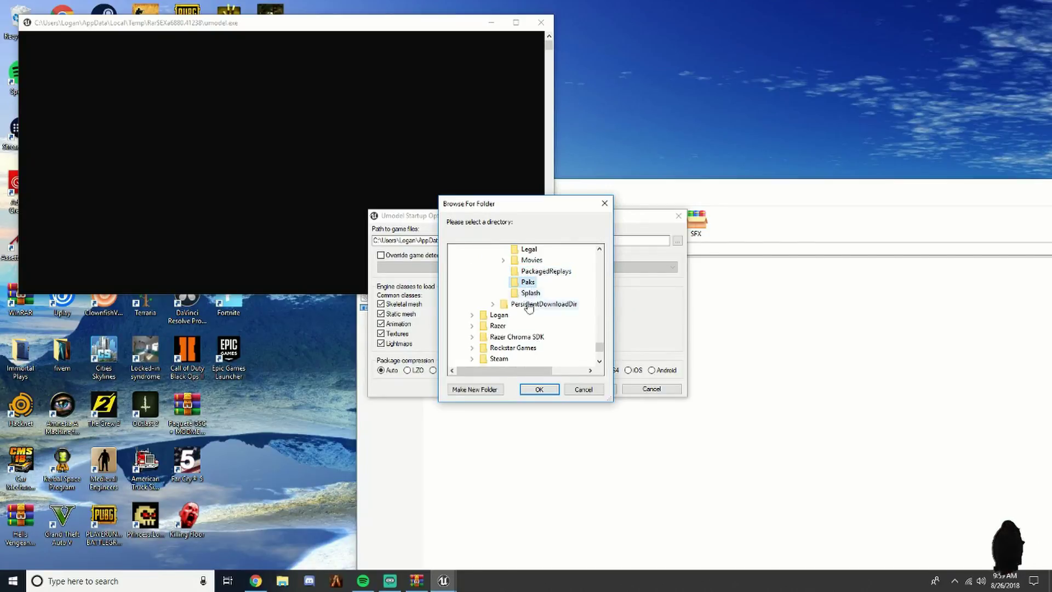
pyautogui.click(544, 390)
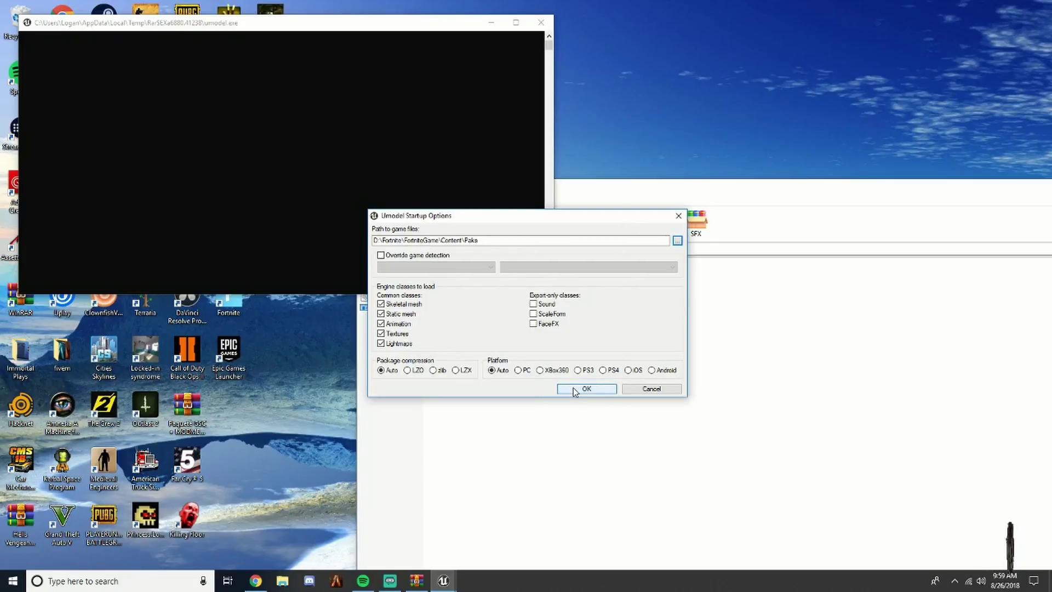
pyautogui.click(575, 390)
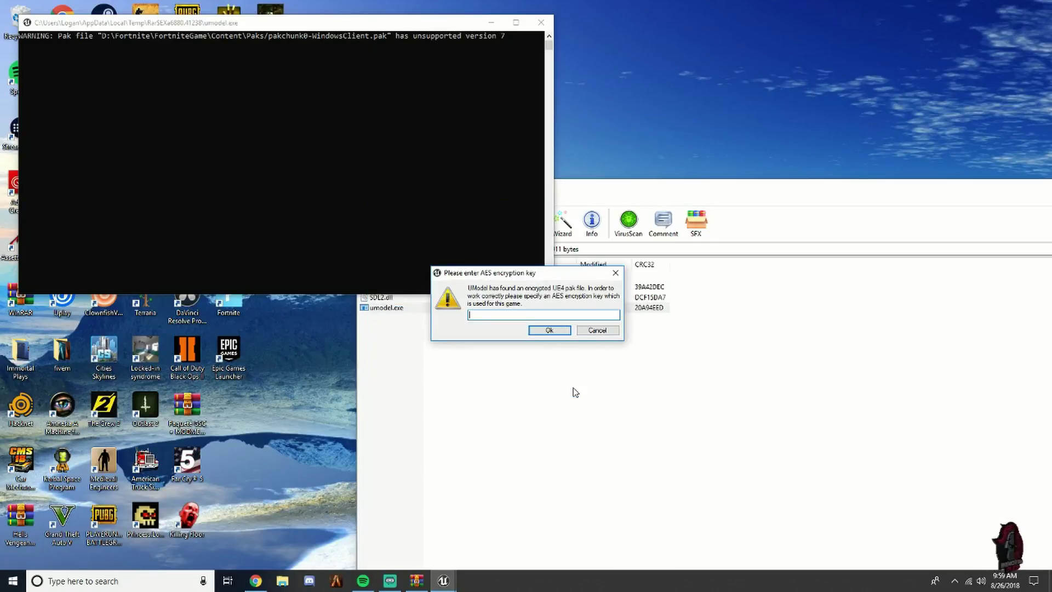
# Paste the AES encryption key, check it, and submit it to load the Fortnite paks.
pyautogui.hotkey('ctrl', 'v')
pyautogui.moveTo(505, 315); pyautogui.dragTo(631, 315)
pyautogui.moveTo(503, 314)
pyautogui.mouseDown()
pyautogui.moveTo(464, 301)
pyautogui.moveTo(439, 319)
pyautogui.moveTo(486, 308)
pyautogui.mouseUp()
pyautogui.click(548, 330)
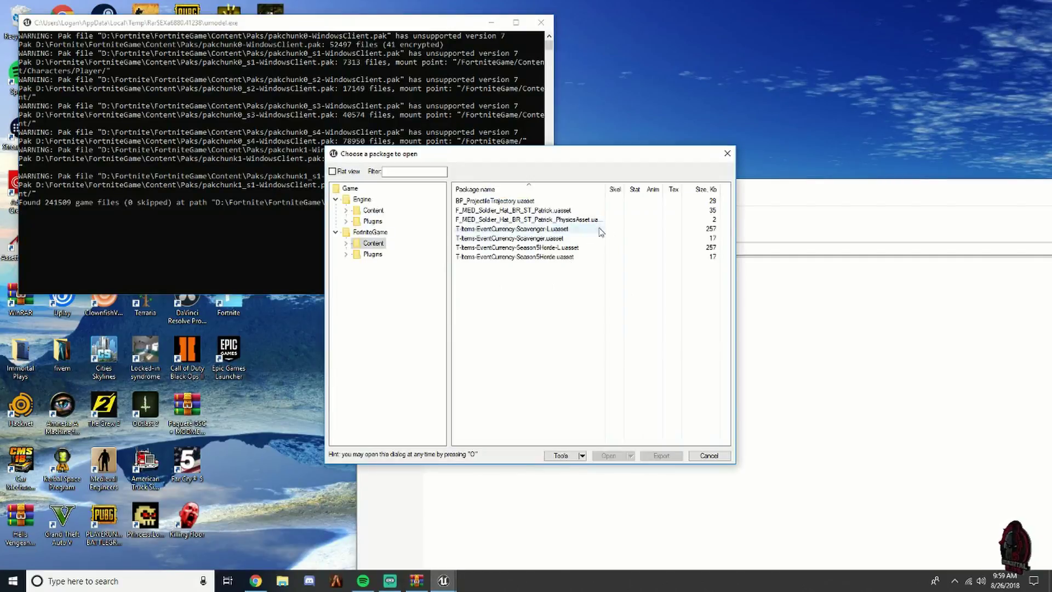
# Expand Content > Characters > Player > Male in the package tree.
pyautogui.click(346, 244)
pyautogui.scroll(-3, 376, 263)
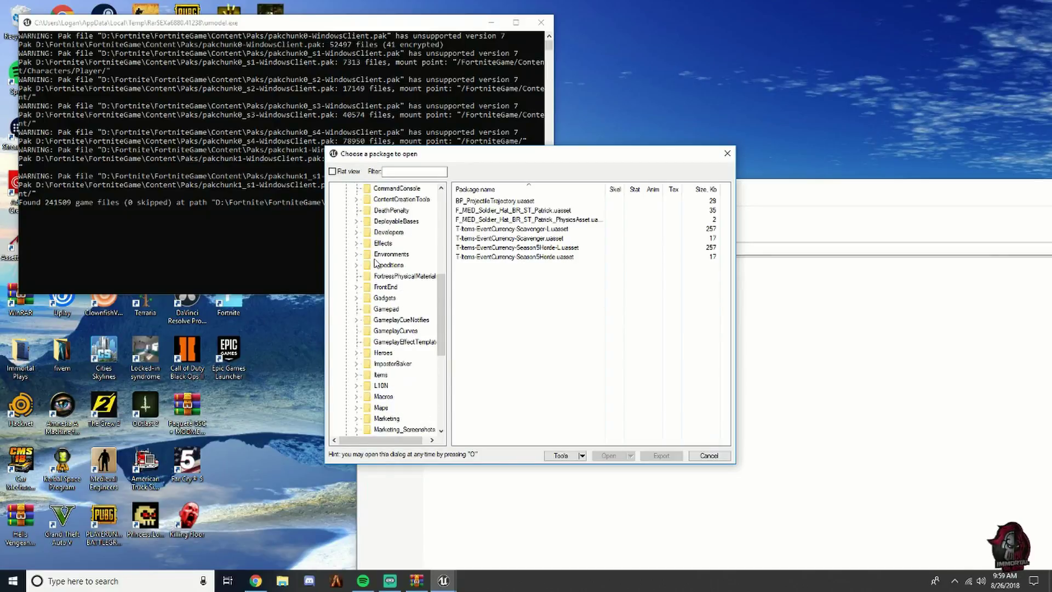
pyautogui.scroll(-3, 384, 298)
pyautogui.scroll(3, 373, 274)
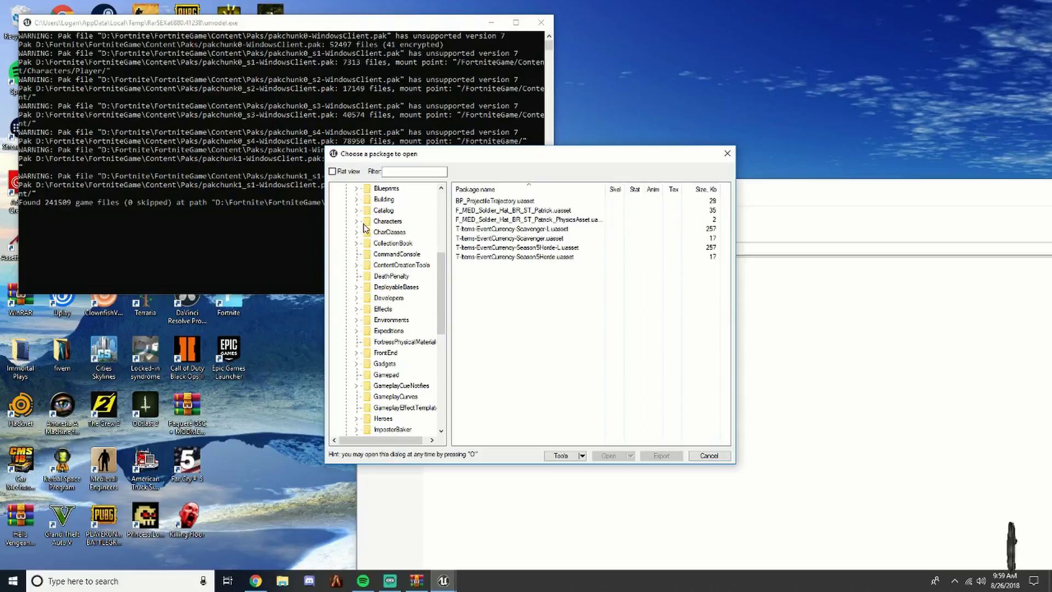
pyautogui.doubleClick(370, 223)
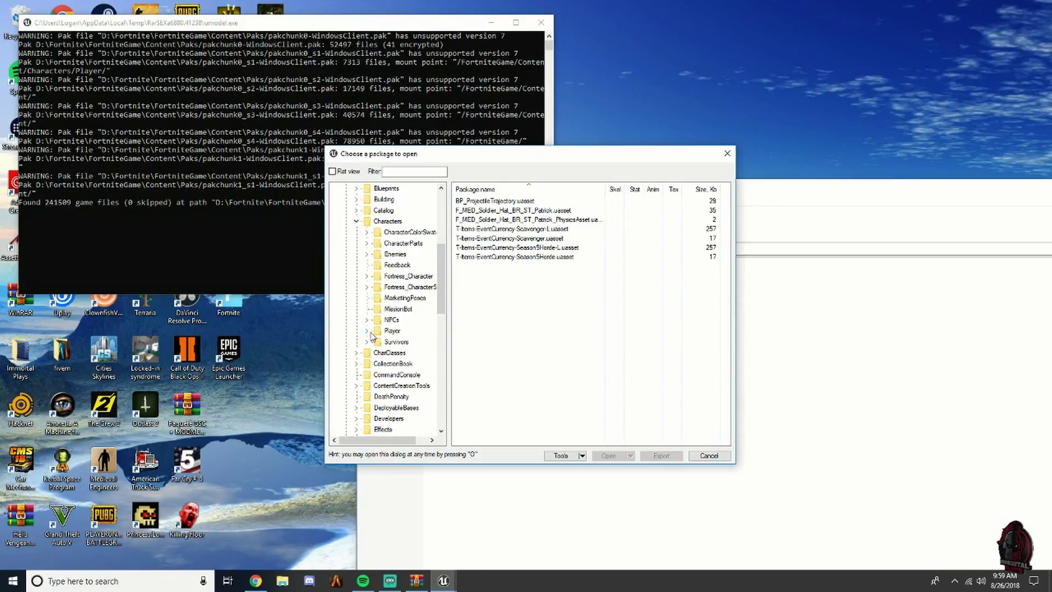
pyautogui.click(368, 331)
pyautogui.click(377, 363)
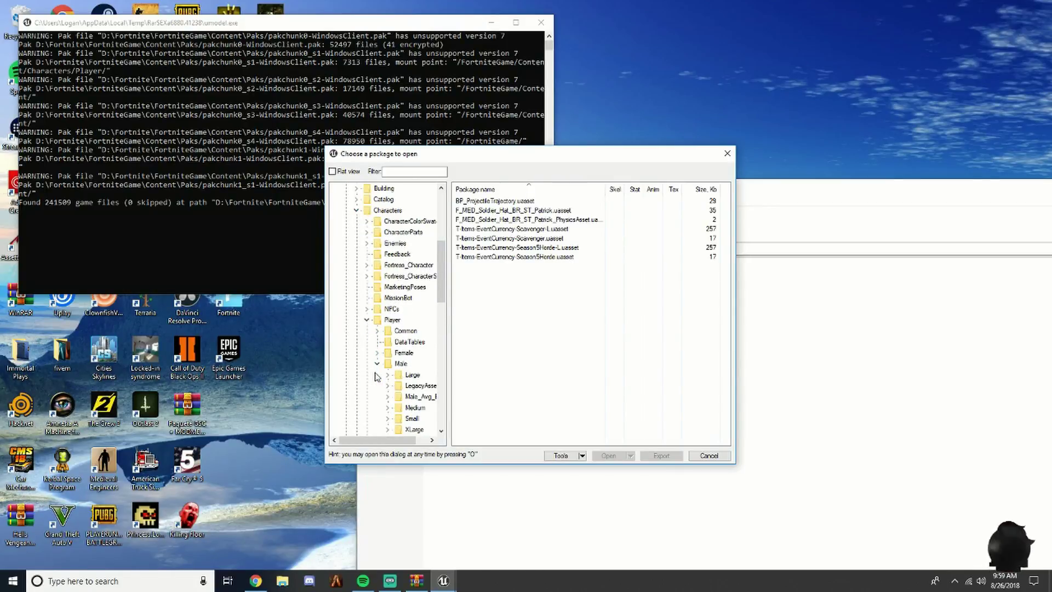
# Expand Medium > Bodies and scroll the list to M_Med_Soldier_04.
pyautogui.scroll(-2, 378, 377)
pyautogui.click(387, 341)
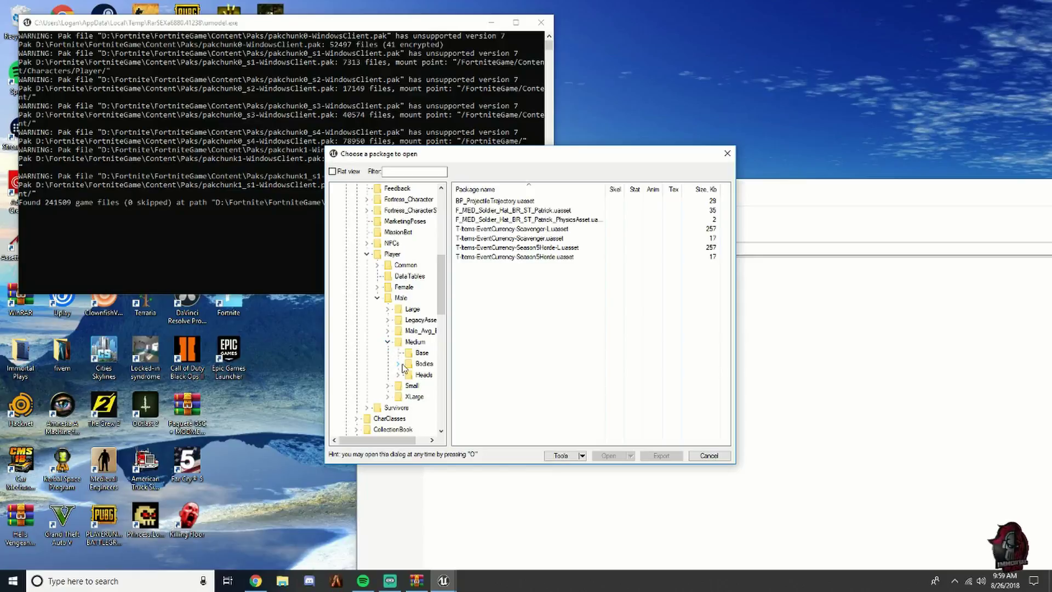
pyautogui.click(397, 365)
pyautogui.moveTo(385, 440); pyautogui.dragTo(417, 441)
pyautogui.scroll(-1, 377, 333)
pyautogui.scroll(-12, 376, 333)
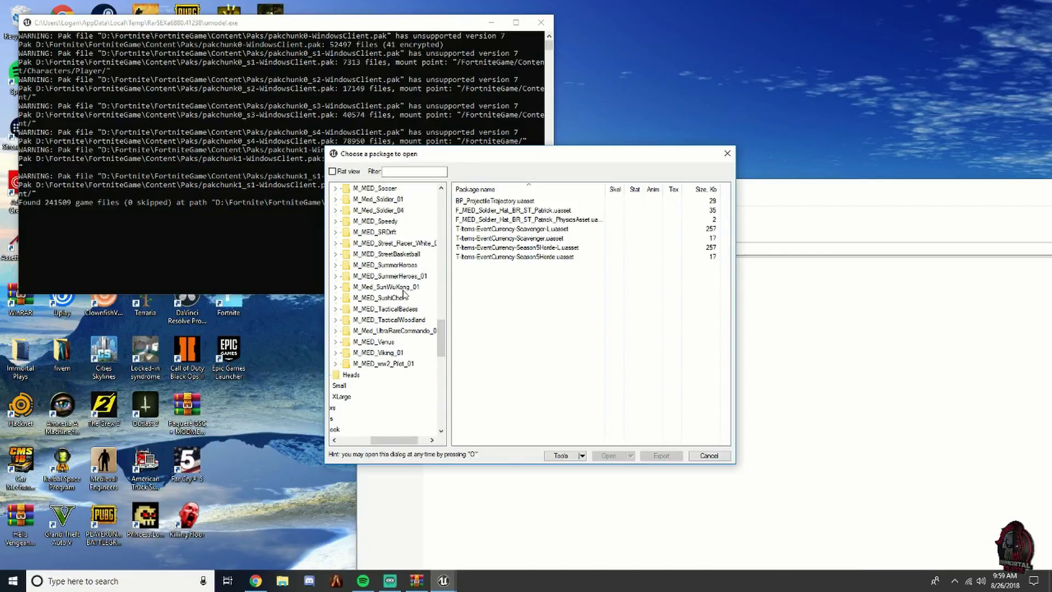
pyautogui.scroll(1, 406, 294)
pyautogui.scroll(10, 410, 314)
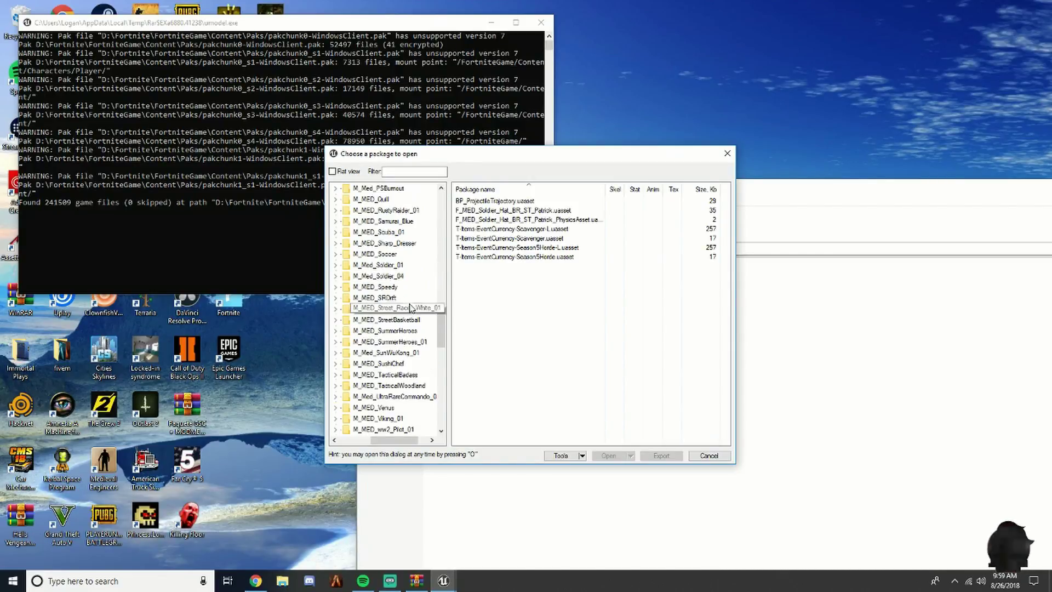
pyautogui.scroll(3, 411, 308)
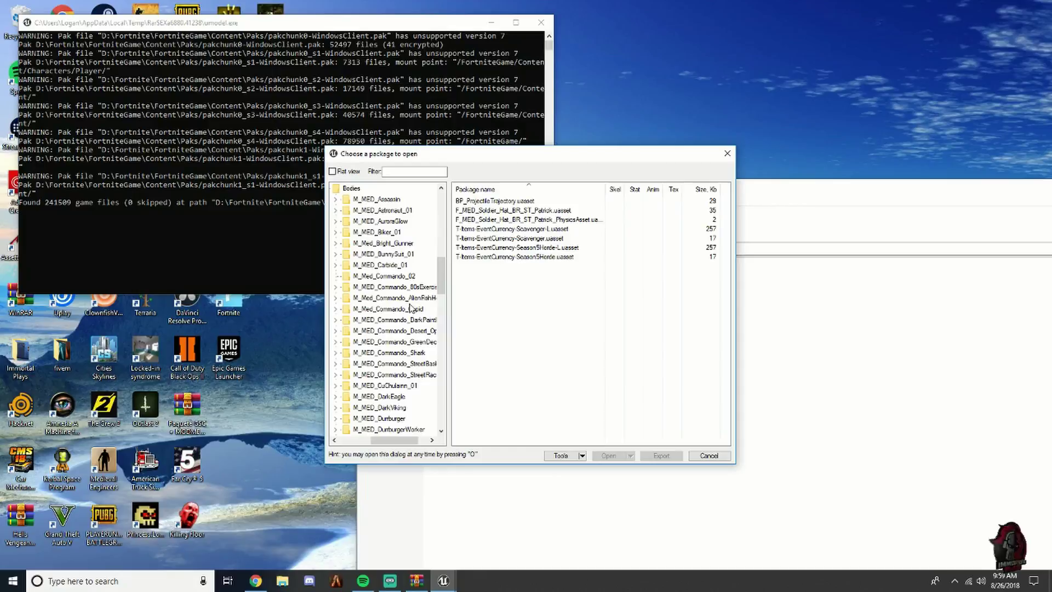
pyautogui.scroll(-10, 411, 331)
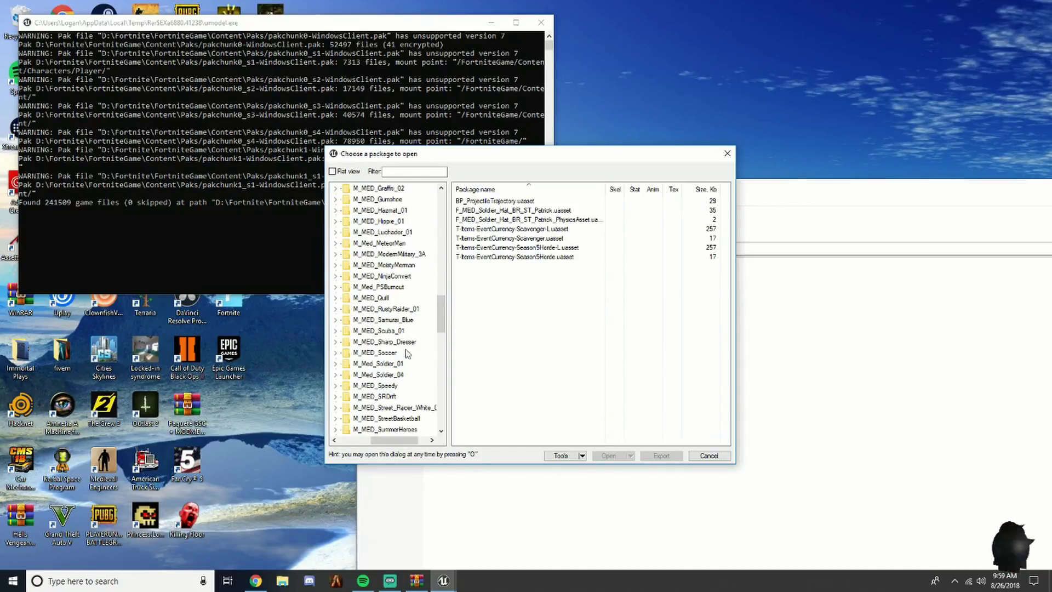
# Open M_Med_Soldier_04 > Skins > HW_01 > Materials and select M_Med_Soldier_04_HW01.uasset.
pyautogui.doubleClick(391, 376)
pyautogui.scroll(-2, 393, 380)
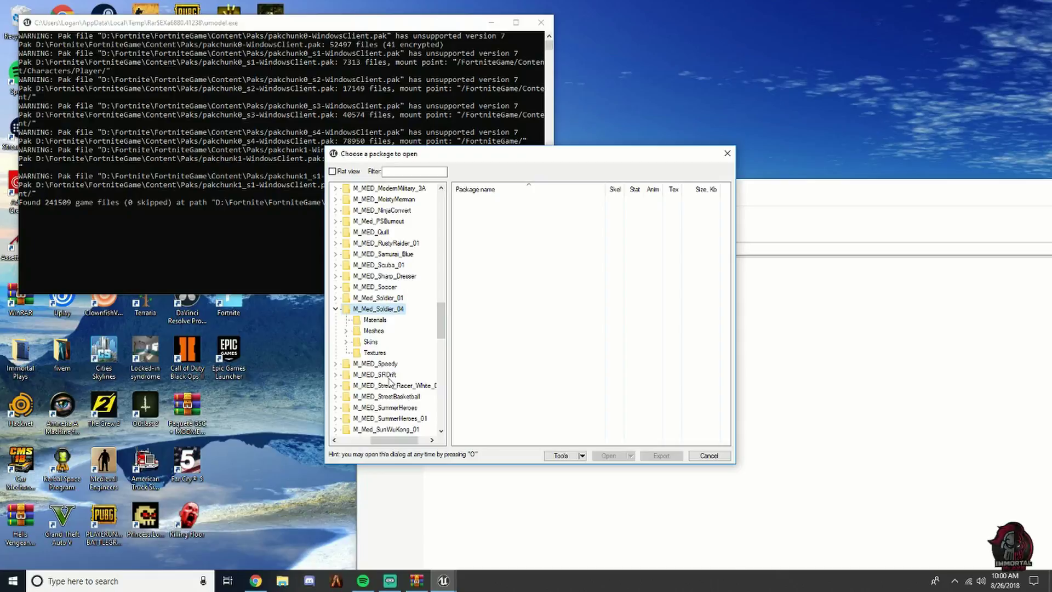
pyautogui.doubleClick(371, 342)
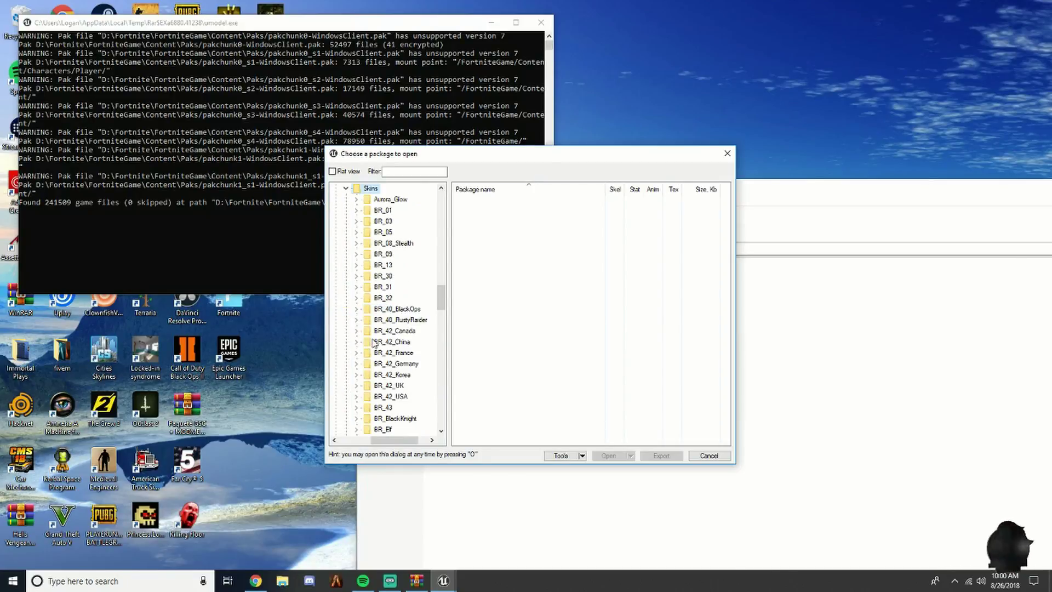
pyautogui.scroll(-15, 376, 342)
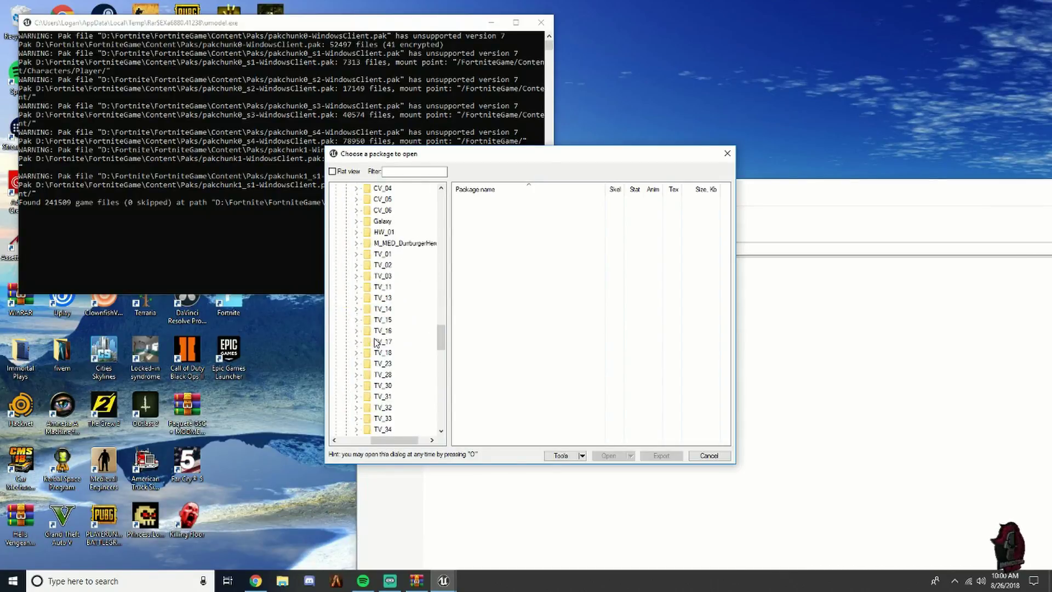
pyautogui.scroll(3, 376, 343)
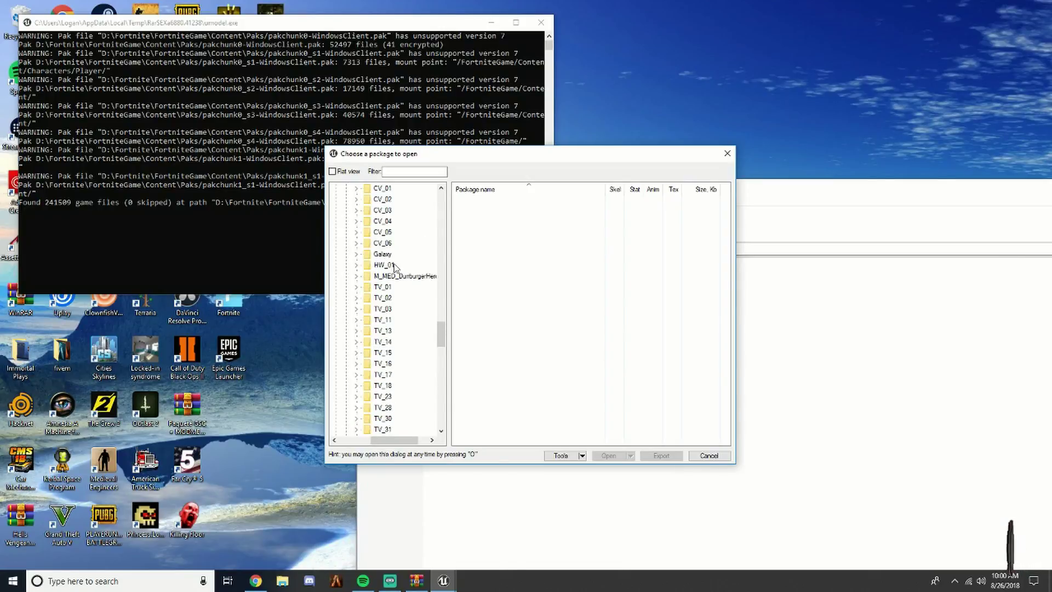
pyautogui.doubleClick(389, 267)
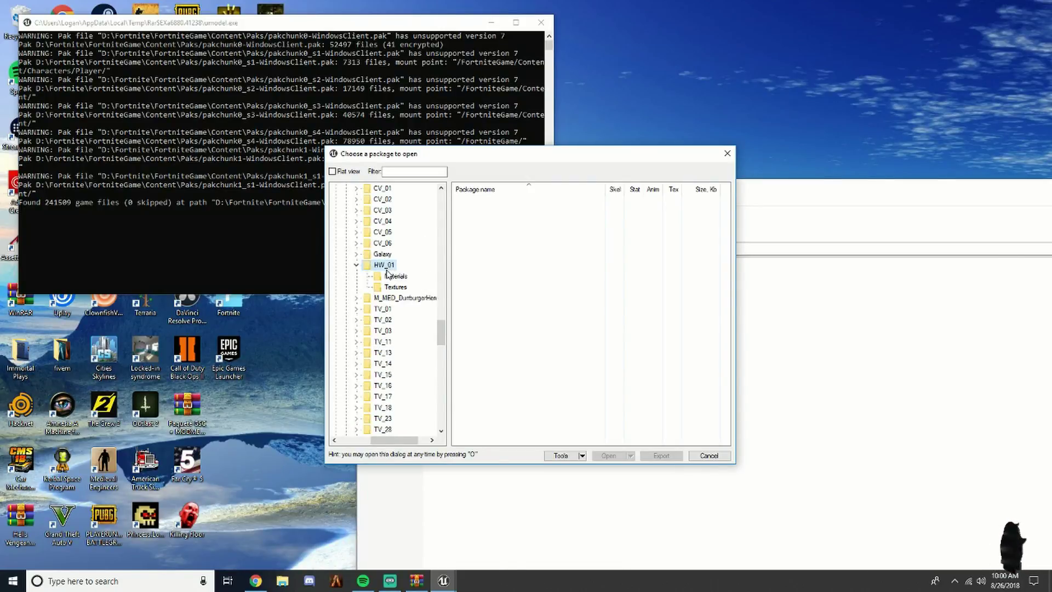
pyautogui.click(393, 288)
pyautogui.click(397, 275)
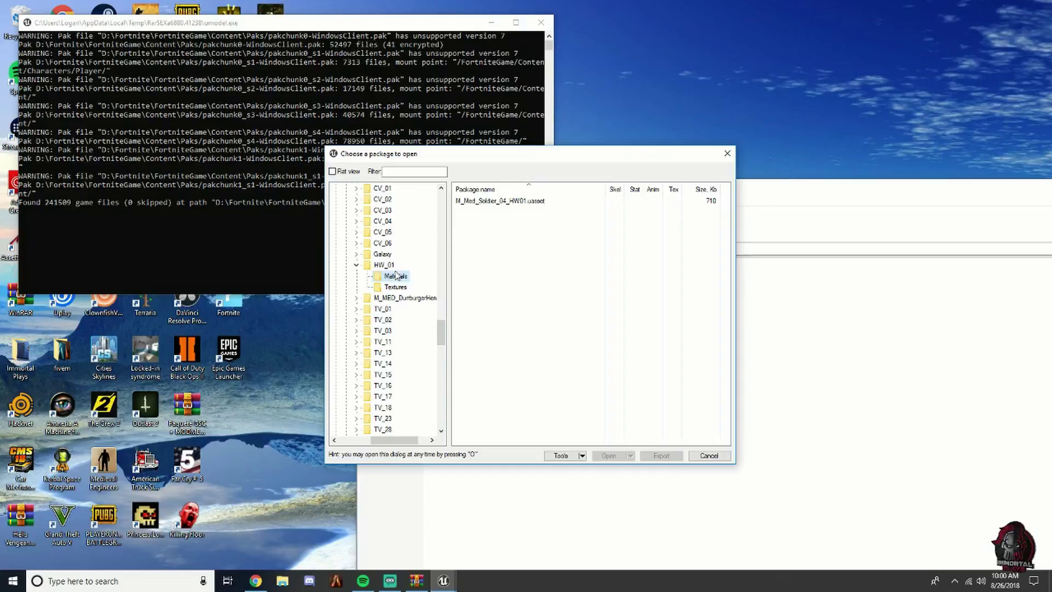
pyautogui.click(496, 201)
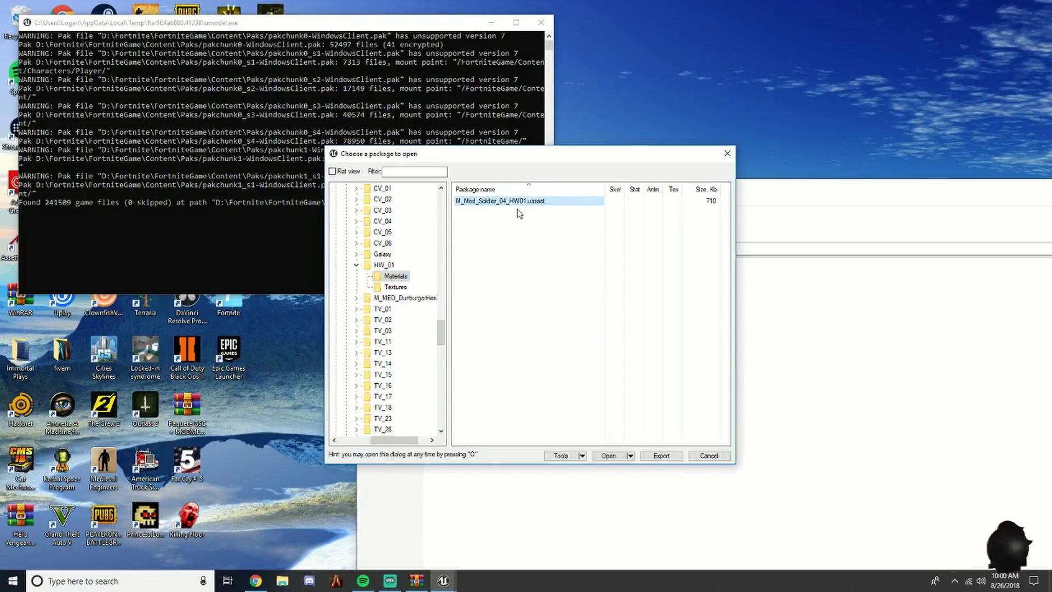
# Launch Notepad from Start search and note the name M_Med_Soldier_04_HW01.uasset.
pyautogui.click(1, 589)
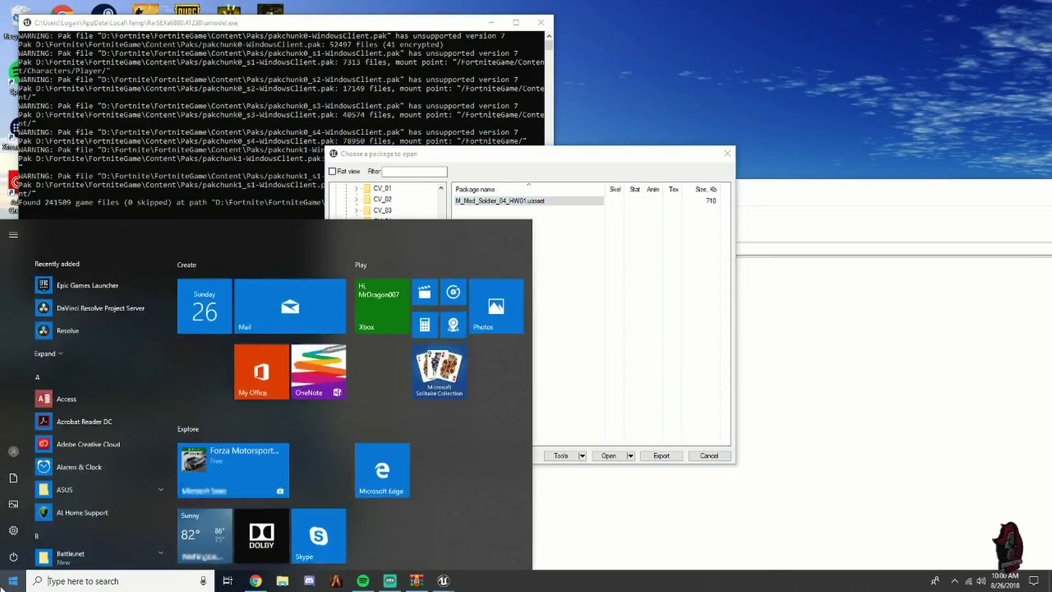
pyautogui.write('note')
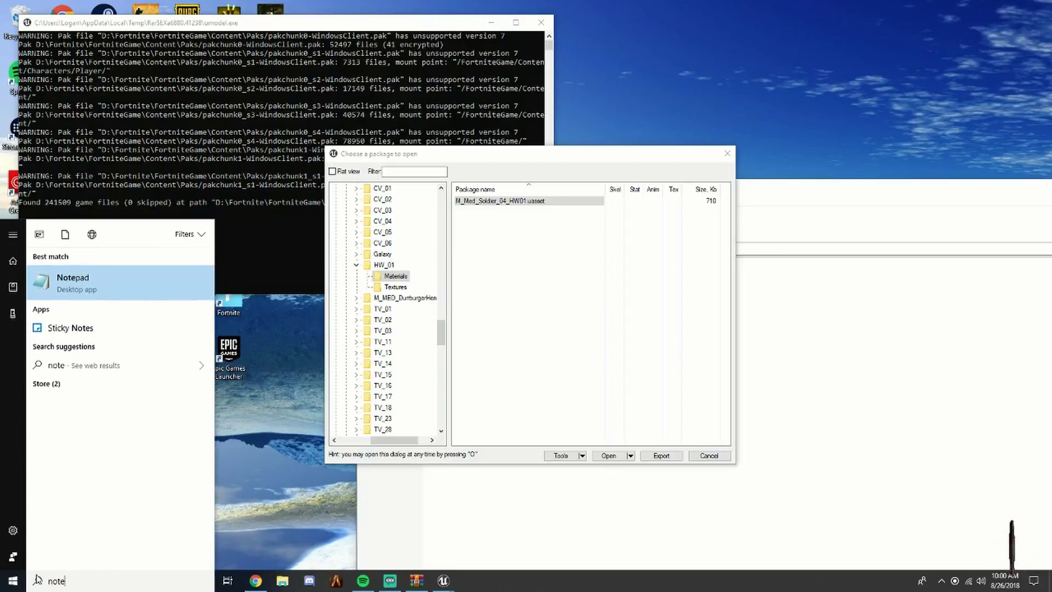
pyautogui.click(99, 278)
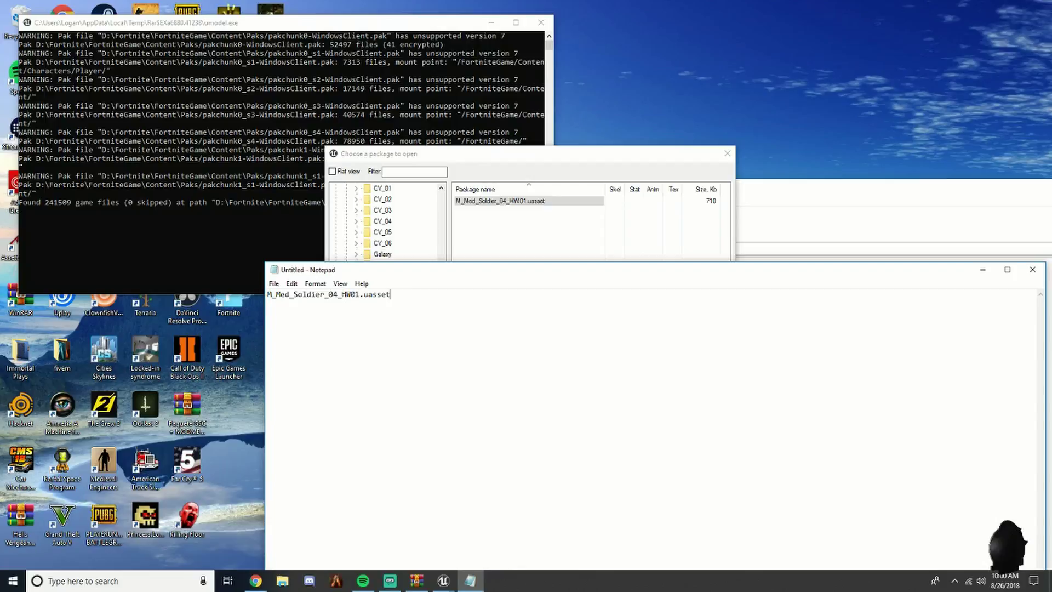
pyautogui.moveTo(386, 296); pyautogui.dragTo(268, 296)
pyautogui.click(342, 312)
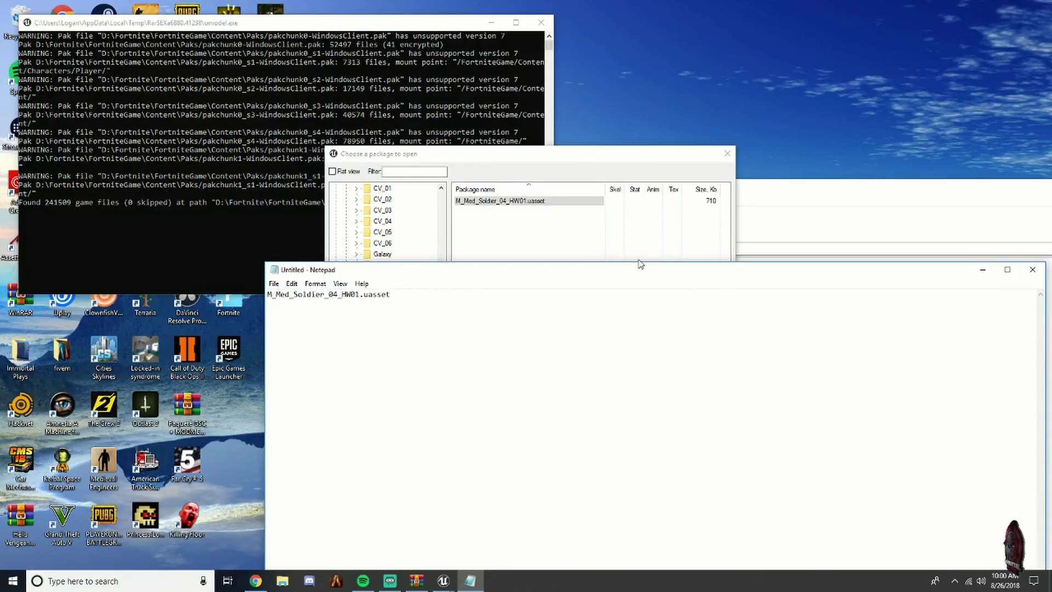
pyautogui.moveTo(655, 272); pyautogui.dragTo(593, 272)
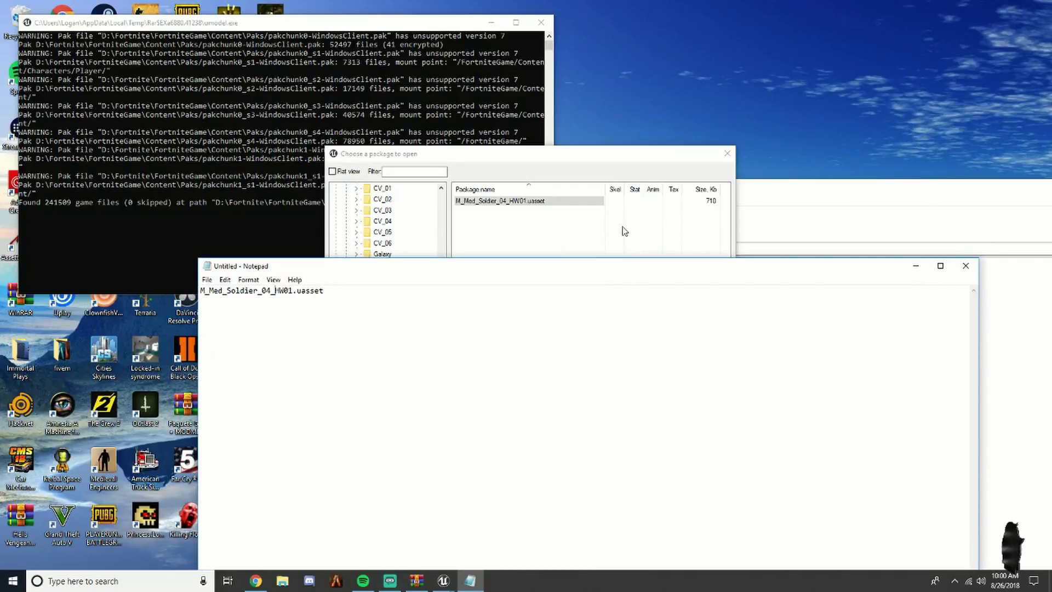
# Minimize Notepad, open TV_13 > Materials and select M_Med_Soldier_04_TV13.uasset.
pyautogui.click(918, 270)
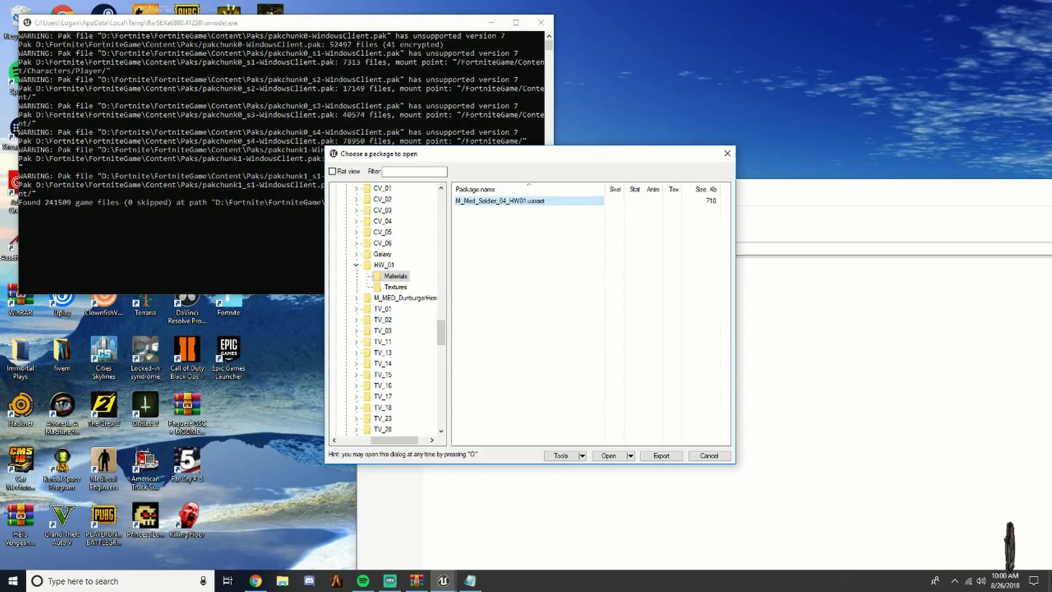
pyautogui.scroll(-1, 418, 312)
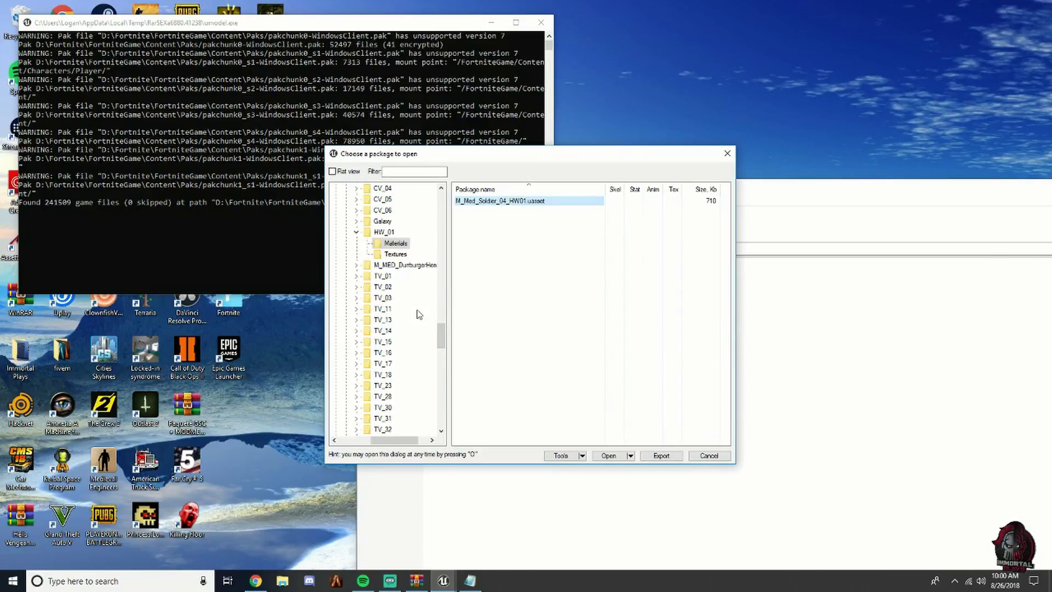
pyautogui.doubleClick(383, 321)
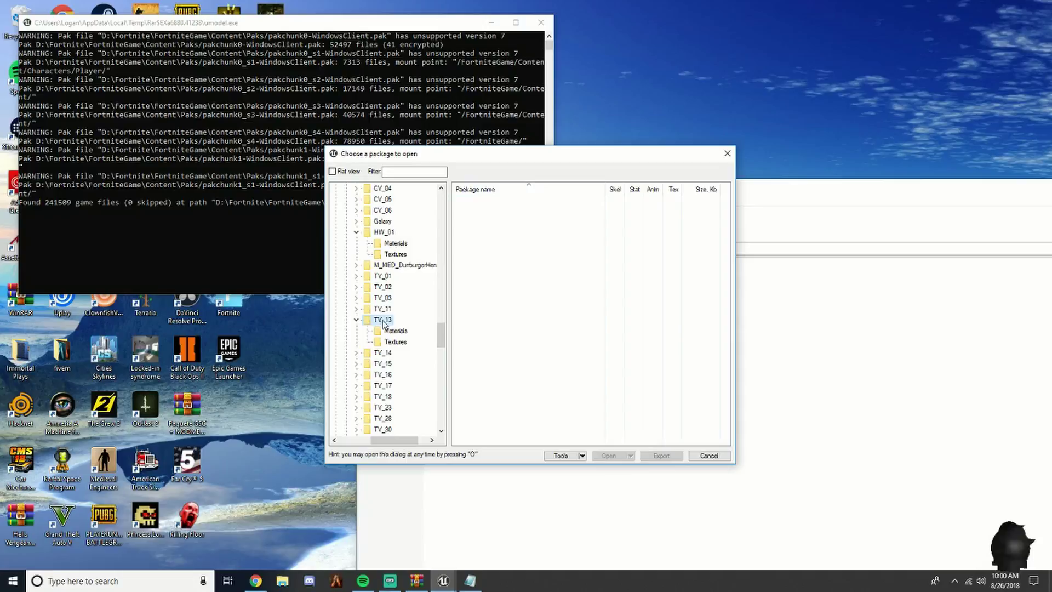
pyautogui.click(396, 332)
pyautogui.click(518, 202)
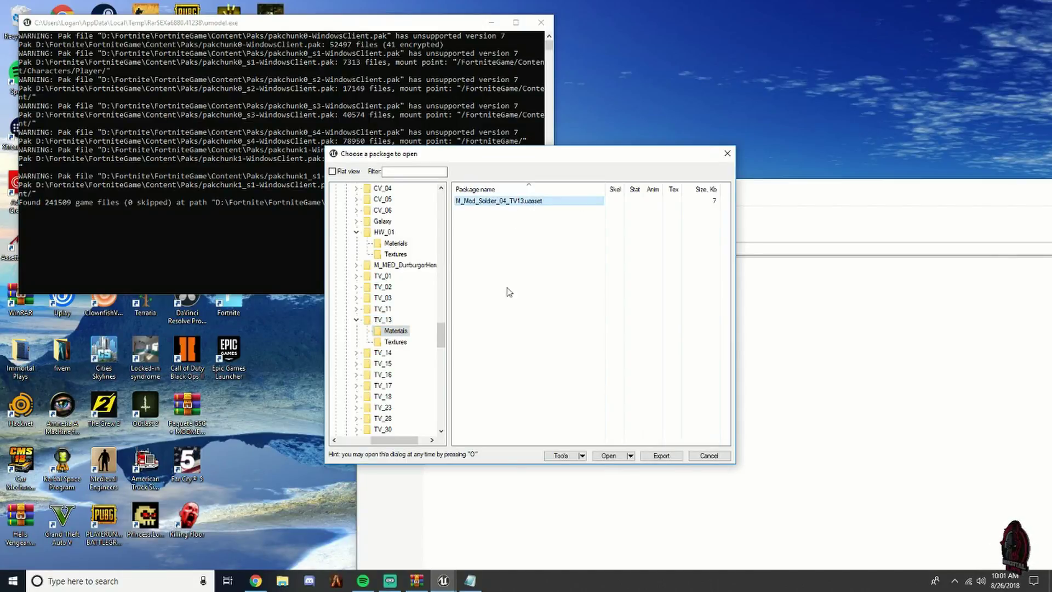
pyautogui.click(470, 581)
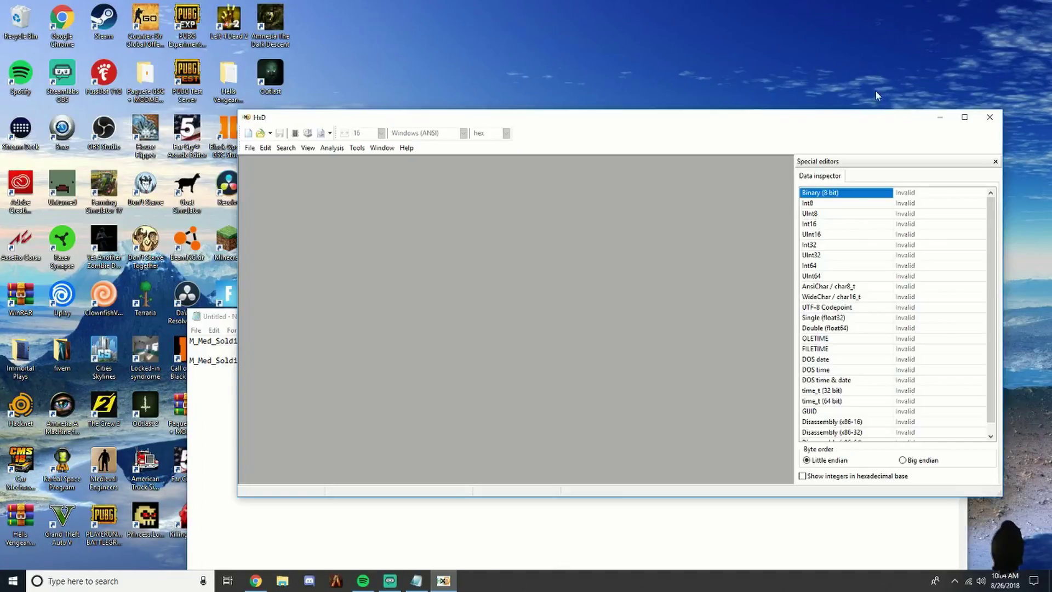
# Close the misplaced HxD window and relaunch HxD from the desktop.
pyautogui.hotkey('alt', 'Tab')
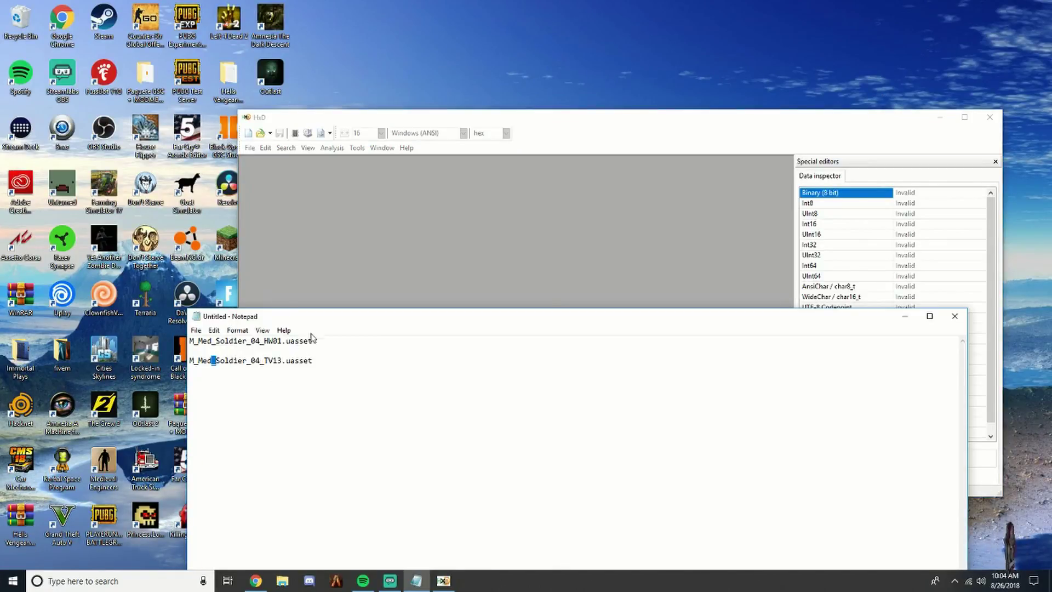
pyautogui.moveTo(578, 117); pyautogui.dragTo(571, 50)
pyautogui.click(975, 47)
pyautogui.doubleClick(359, 241)
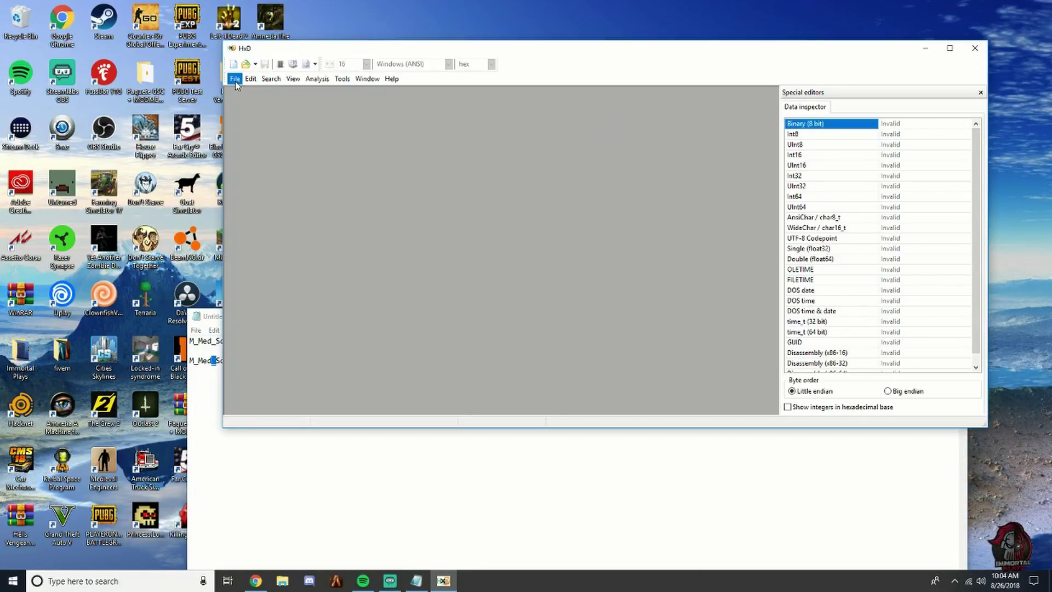
# Open pakchunk0-WindowsClient.pak from D:\Fortnite\FortniteGame\Content\Paks in HxD.
pyautogui.click(236, 80)
pyautogui.click(245, 103)
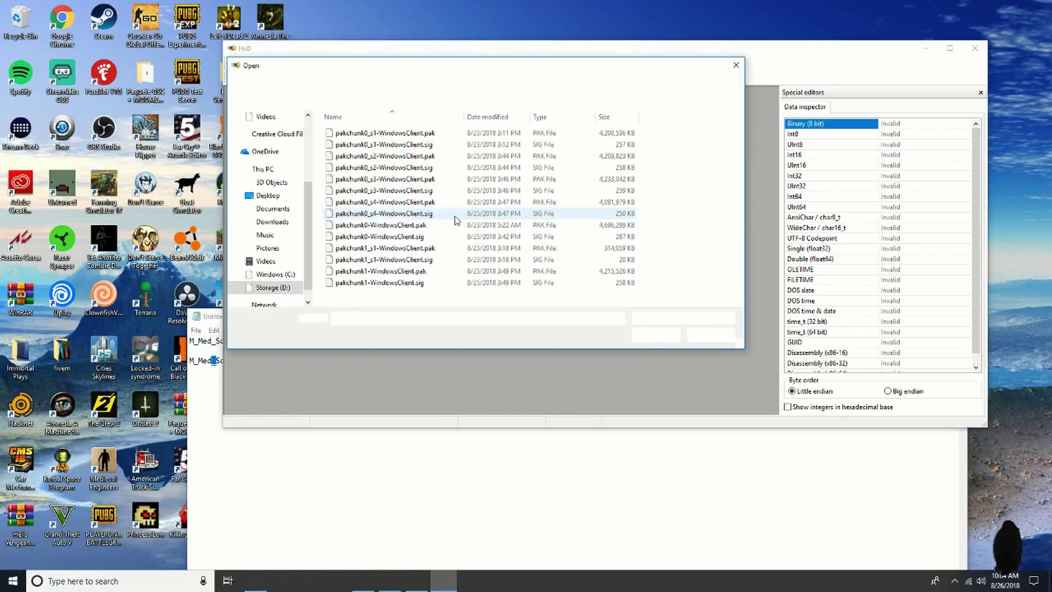
pyautogui.click(272, 287)
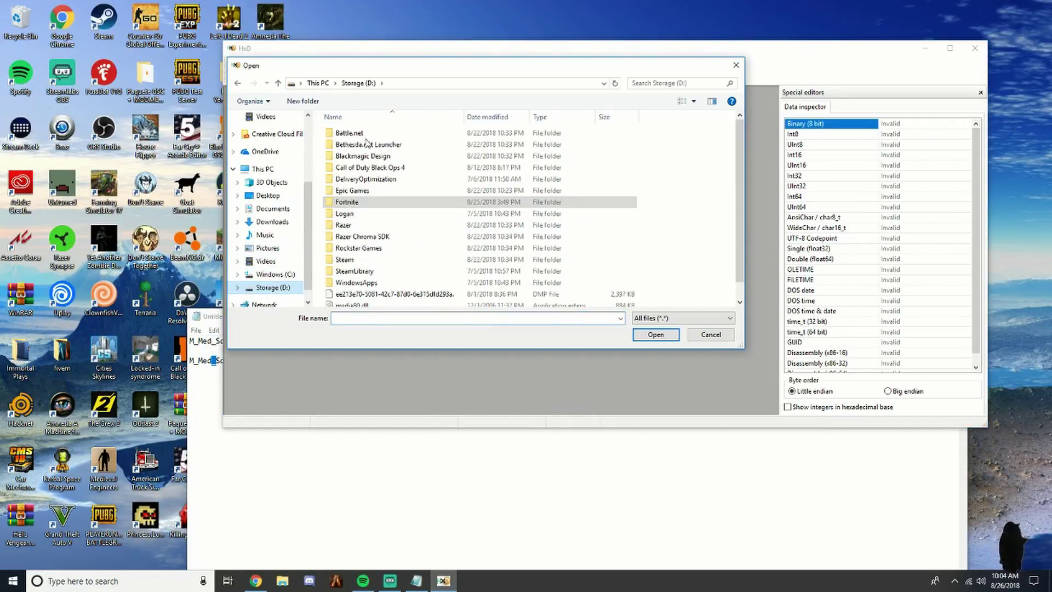
pyautogui.doubleClick(384, 202)
pyautogui.doubleClick(367, 145)
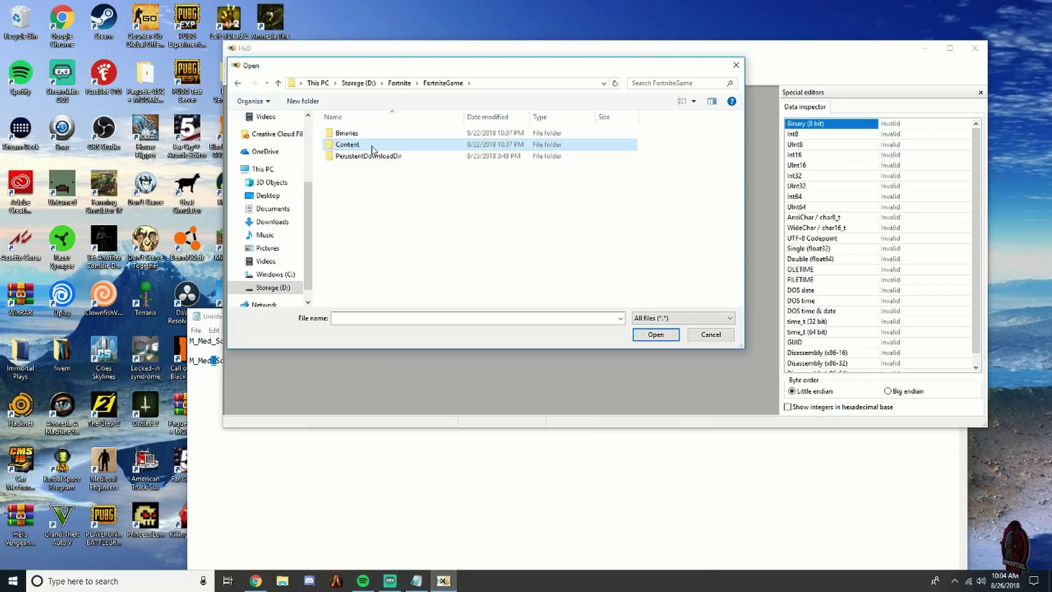
pyautogui.doubleClick(373, 146)
pyautogui.doubleClick(369, 179)
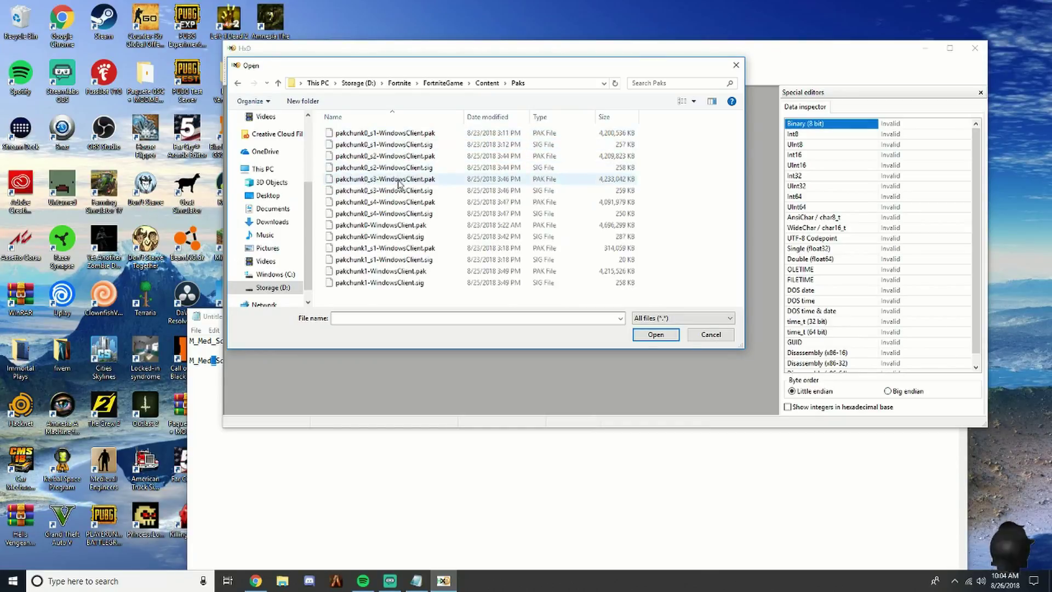
pyautogui.click(342, 226)
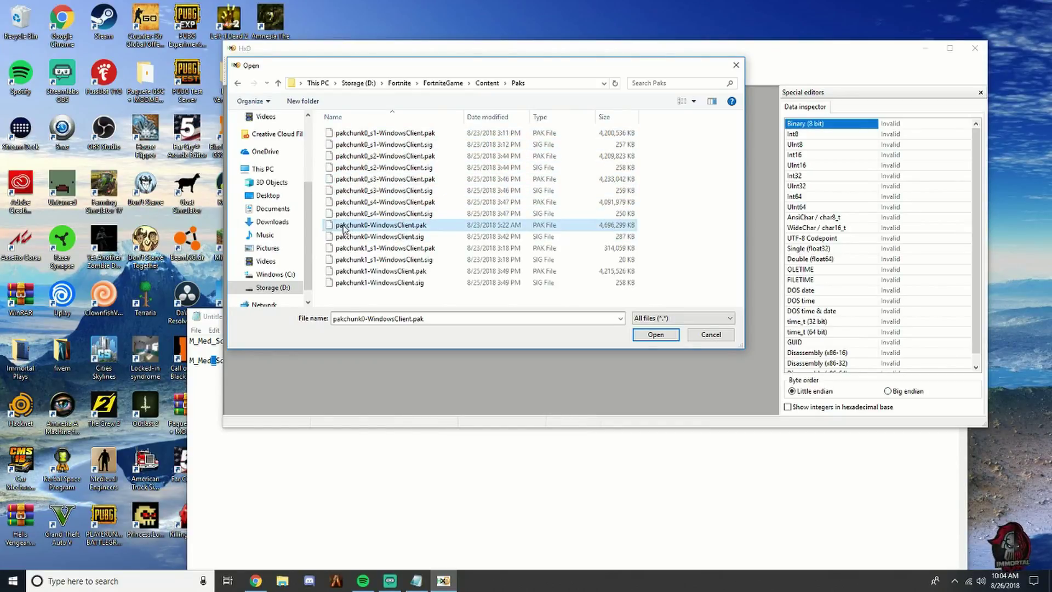
pyautogui.click(656, 335)
# In HxD's Replace dialog, paste M_Med_Soldier_04_TV13.uasset from the notes as search text.
pyautogui.click(281, 78)
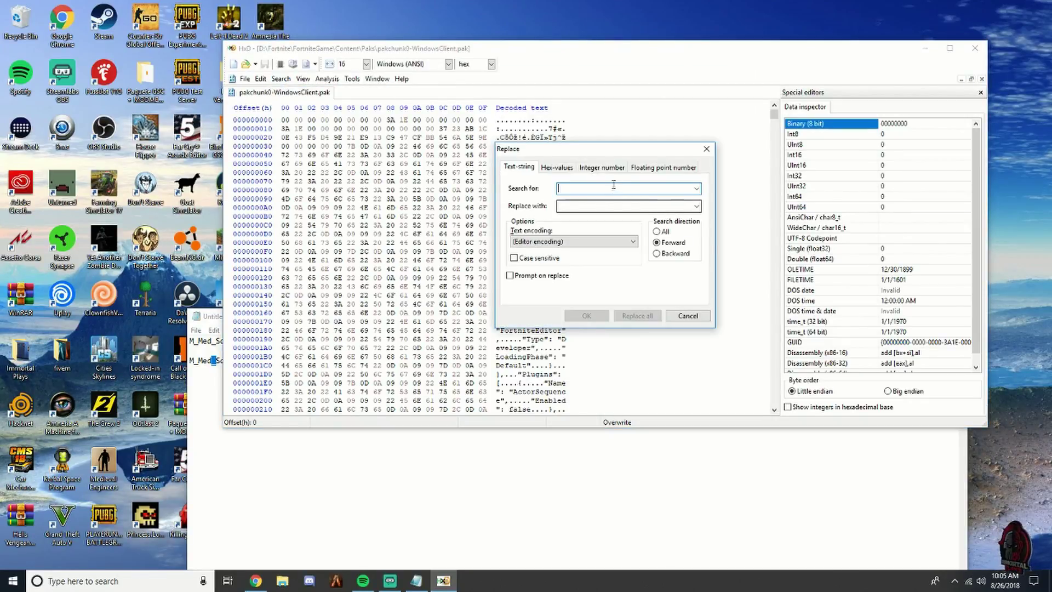
pyautogui.click(345, 464)
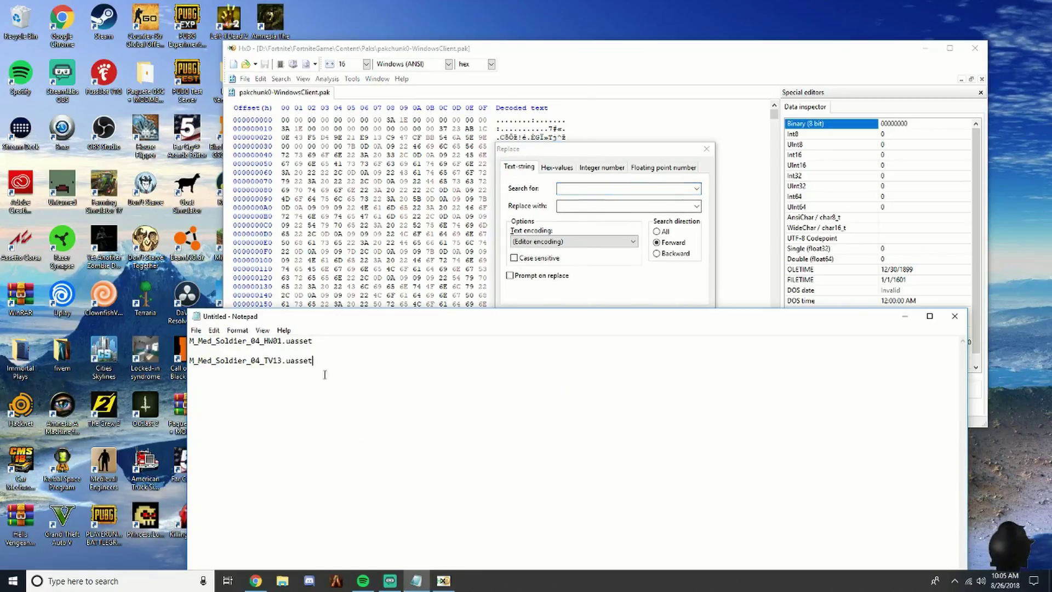
pyautogui.moveTo(313, 360); pyautogui.dragTo(191, 362)
pyautogui.hotkey('ctrl', 'c')
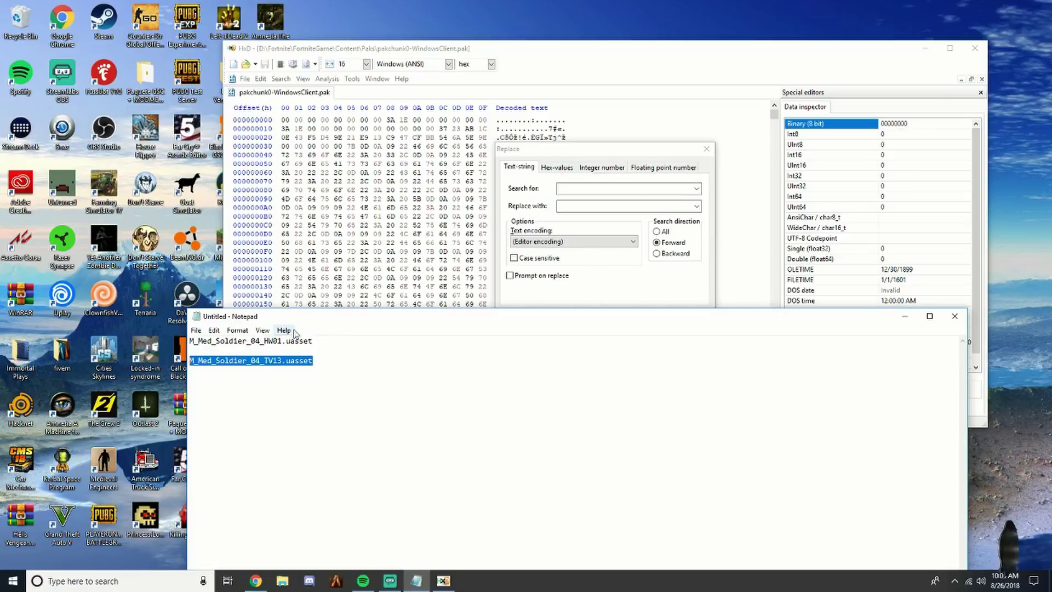
pyautogui.click(573, 188)
pyautogui.hotkey('ctrl', 'v')
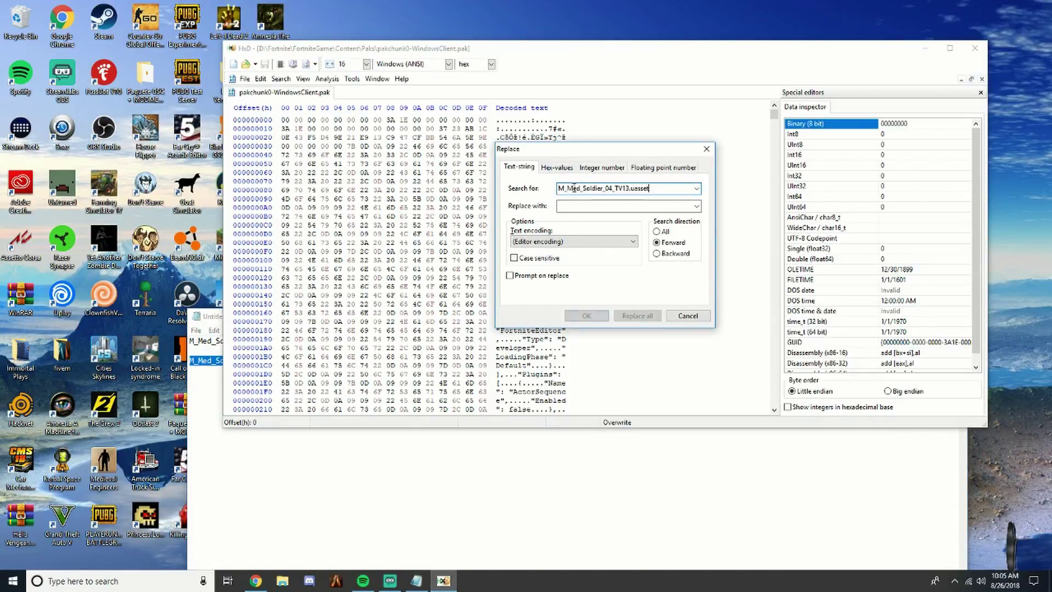
# Replace all with M_Med_Soldier_04_HW01.uasset, searching the whole file (direction All).
pyautogui.click(205, 351)
pyautogui.moveTo(315, 341); pyautogui.dragTo(184, 336)
pyautogui.hotkey('ctrl', 'c')
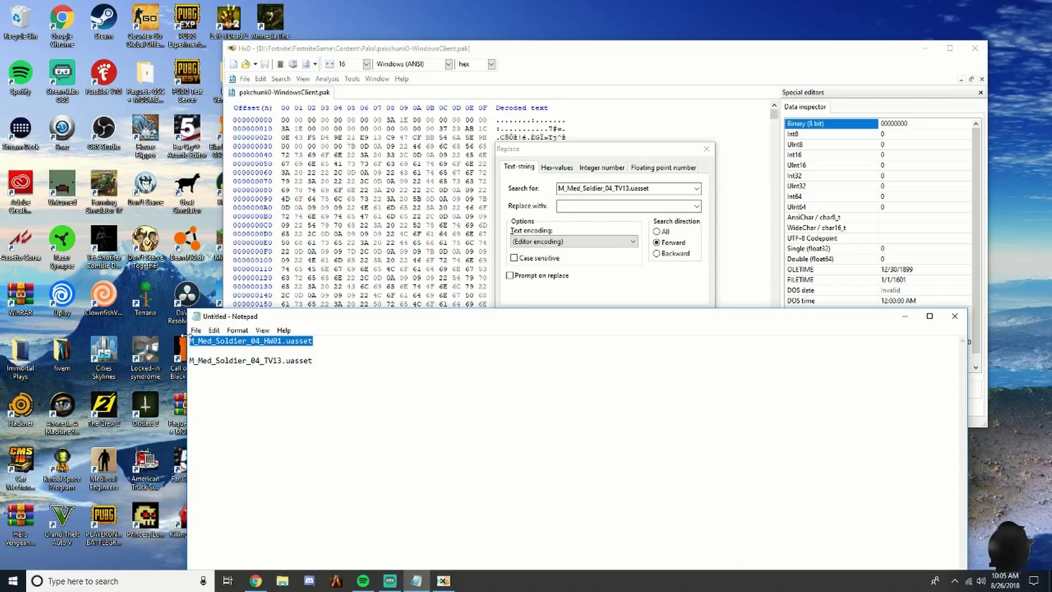
pyautogui.click(573, 206)
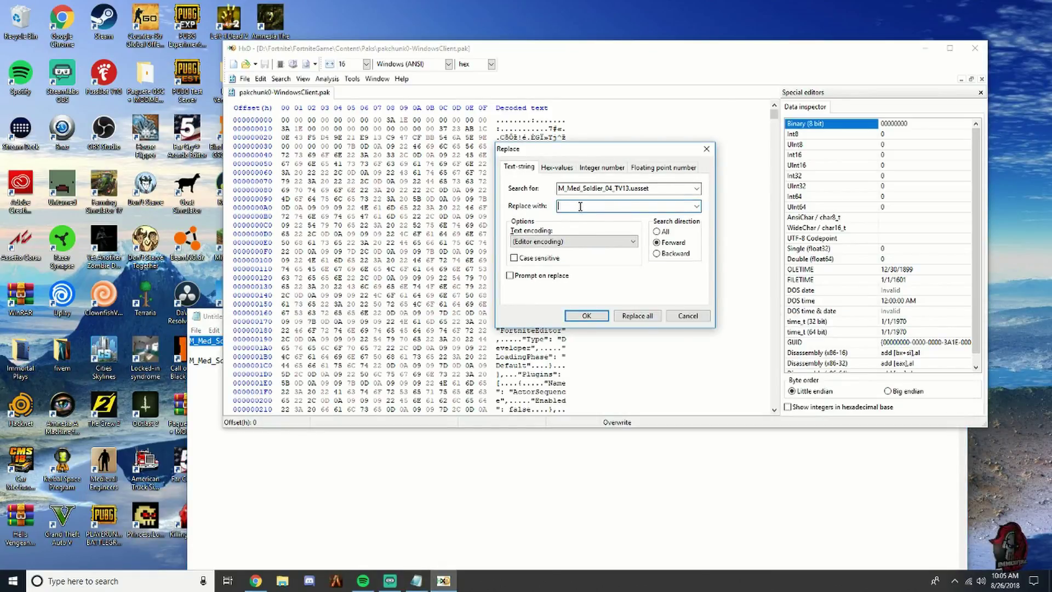
pyautogui.hotkey('ctrl', 'v')
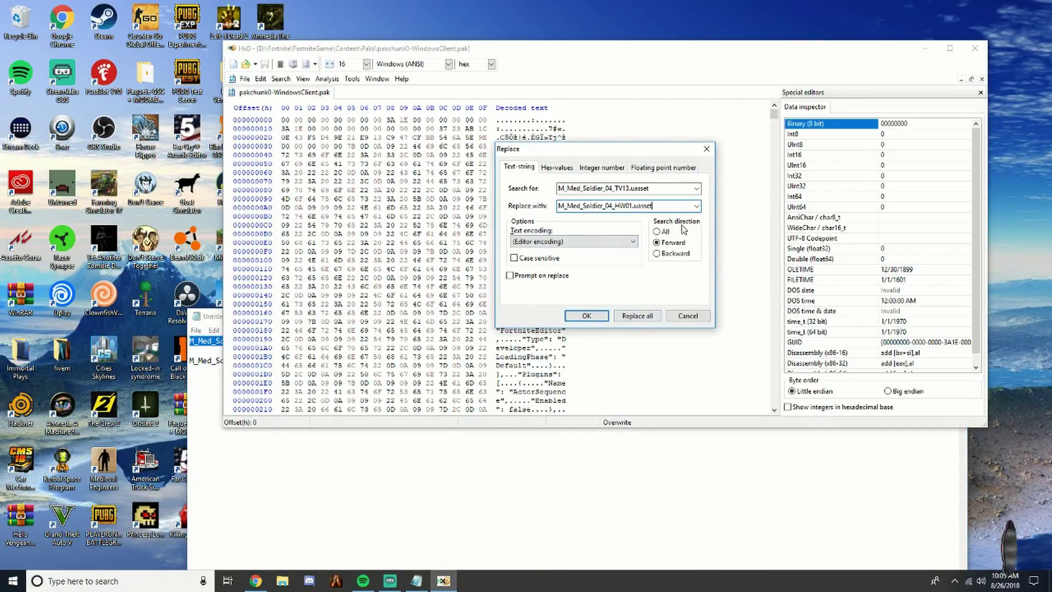
pyautogui.click(657, 232)
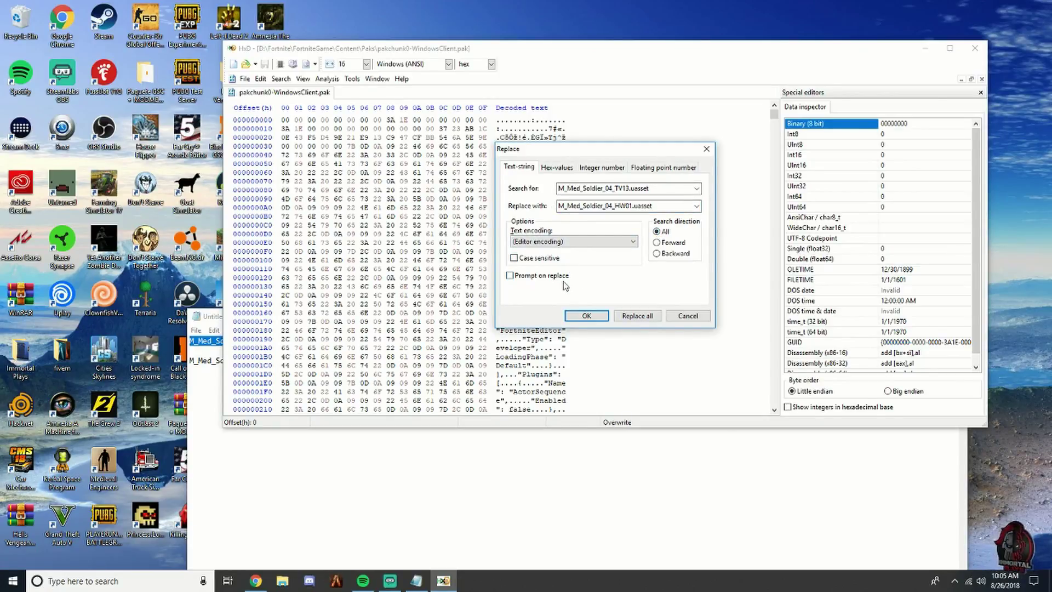
pyautogui.click(631, 316)
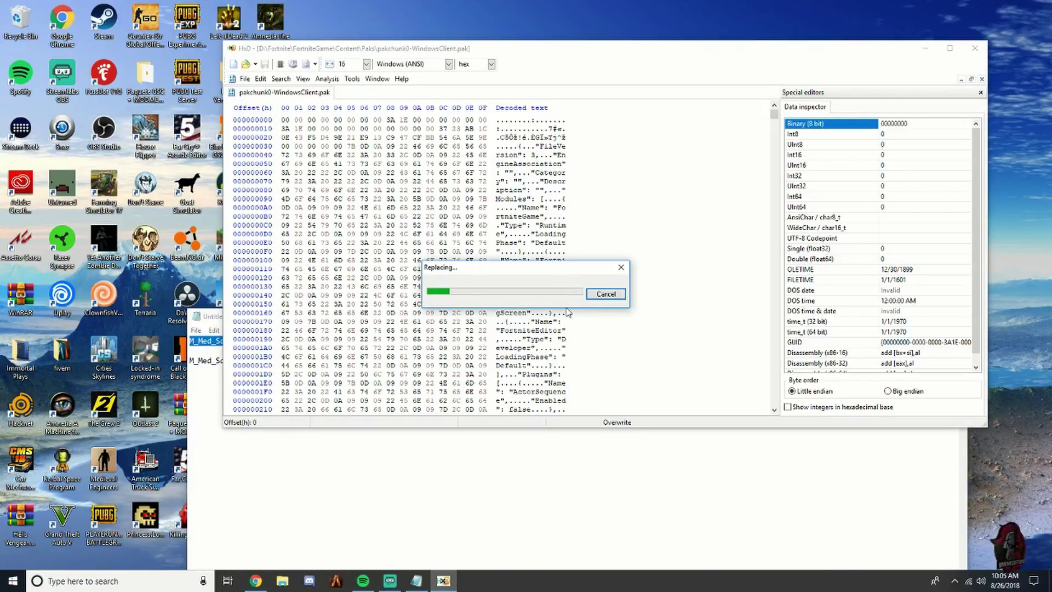
pyautogui.click(428, 487)
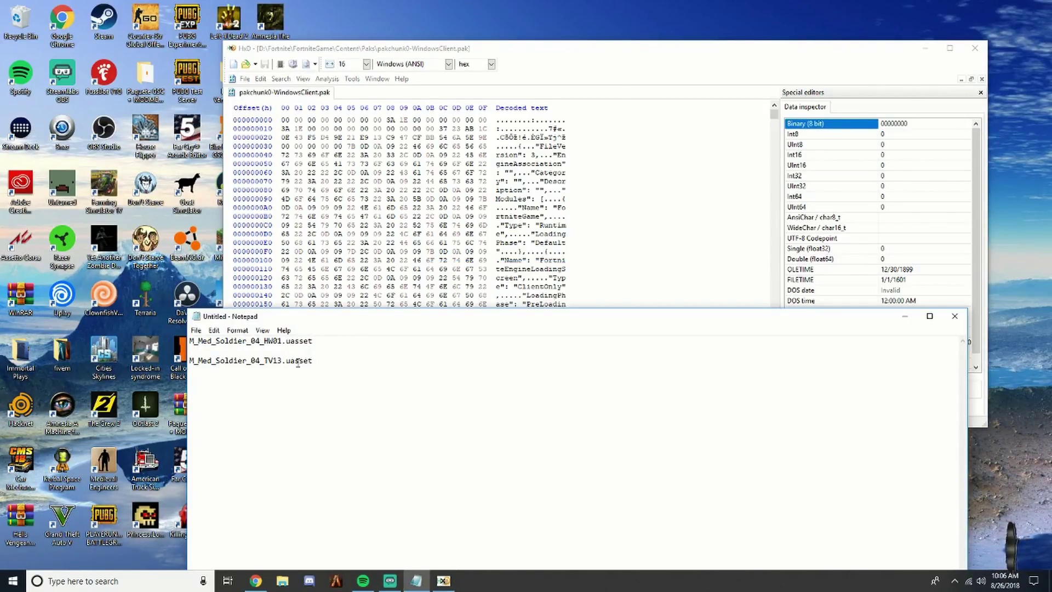
# Remove the .uasset suffix from the HW01 name in Notepad.
pyautogui.moveTo(283, 341); pyautogui.dragTo(314, 352)
pyautogui.press('Delete')
pyautogui.press('Delete')
pyautogui.press('Delete')
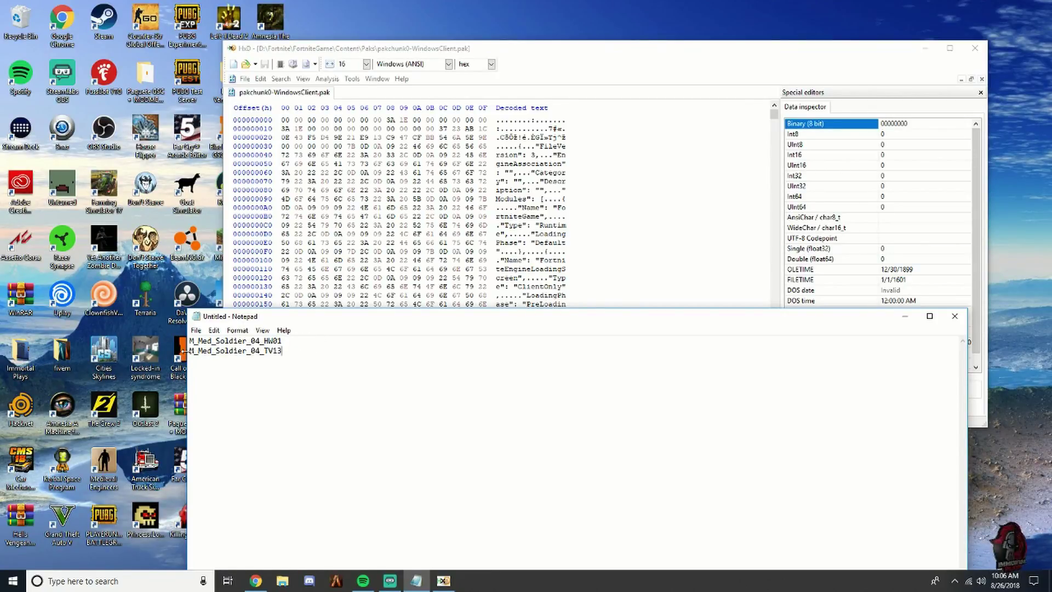
pyautogui.press('Return')
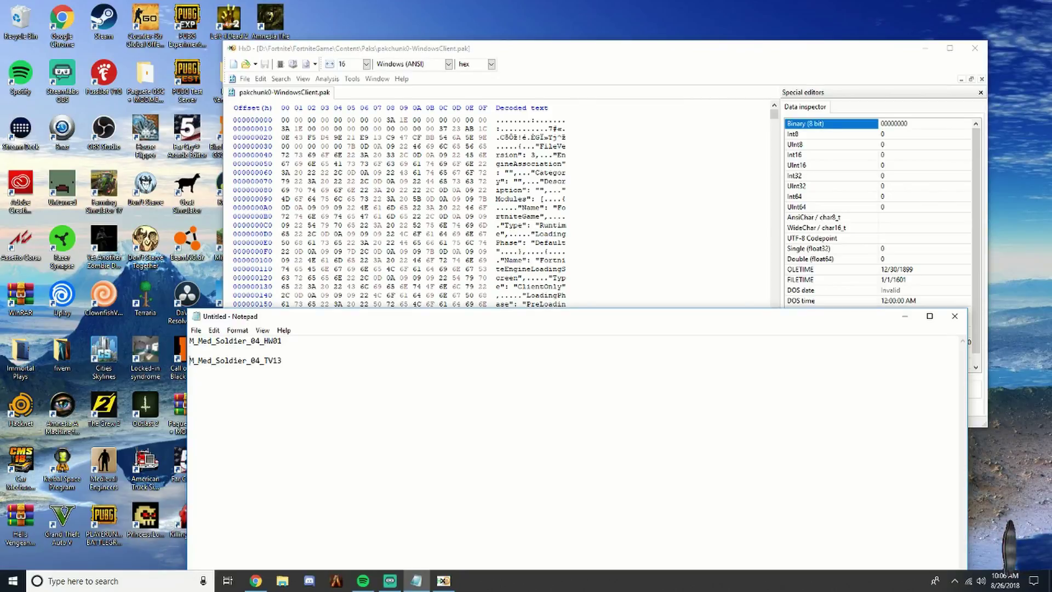
# Replace all M_Med_Soldier_04_TV13 with M_Med_Soldier_04_HW01, without the .uasset extension.
pyautogui.click(281, 78)
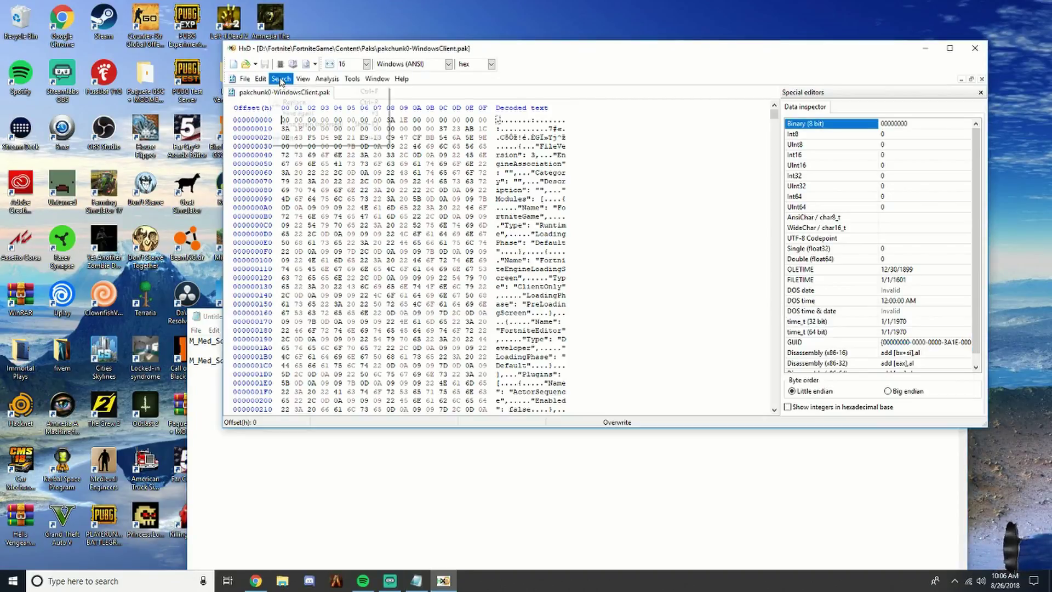
pyautogui.click(328, 103)
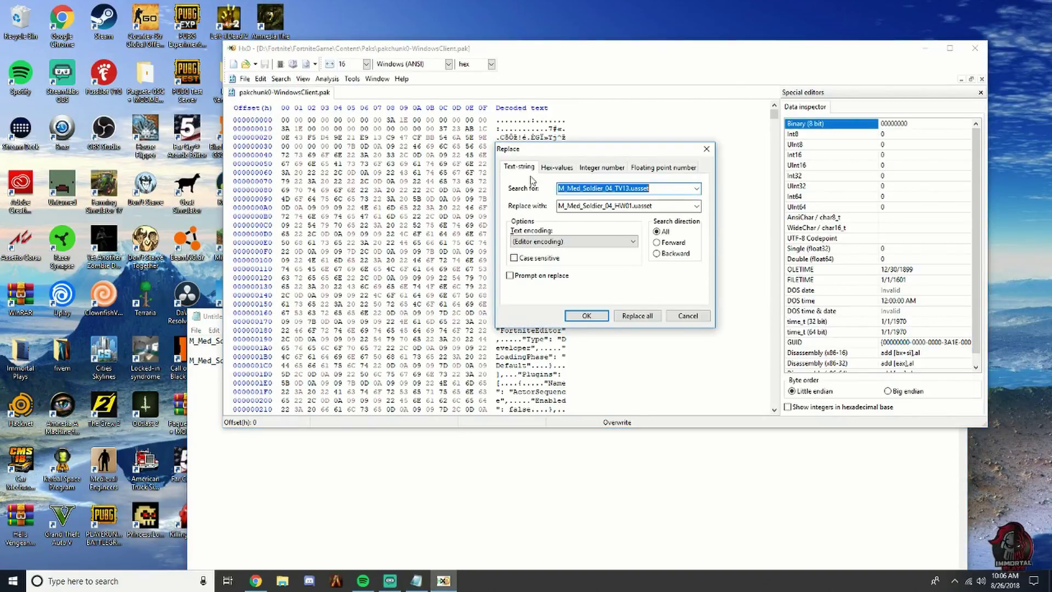
pyautogui.click(655, 189)
pyautogui.press('BackSpace')
pyautogui.press('BackSpace')
pyautogui.press('BackSpace')
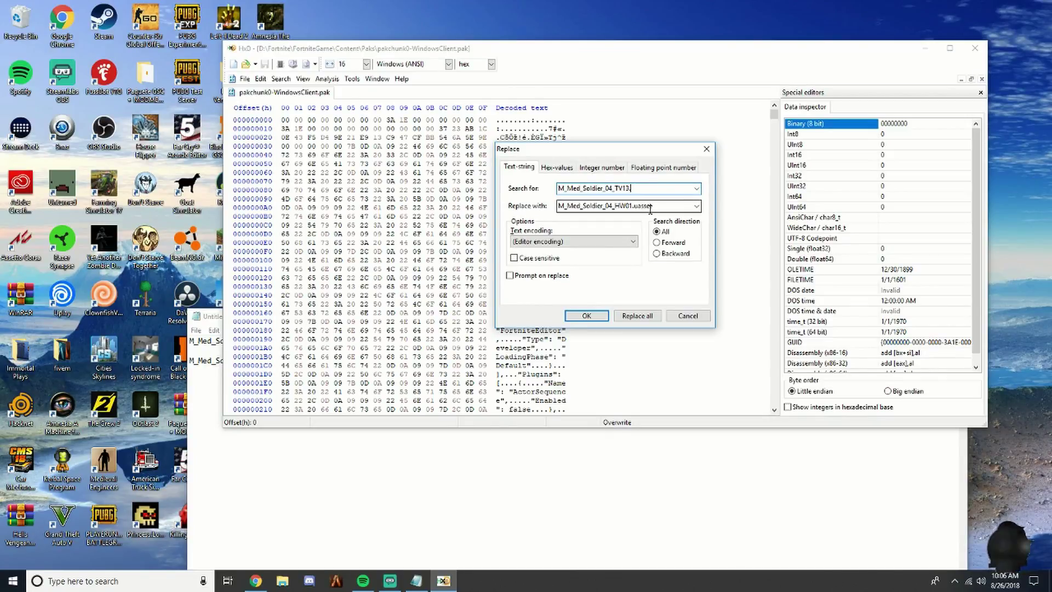
pyautogui.press('Tab')
pyautogui.click(662, 206)
pyautogui.press('BackSpace')
pyautogui.press('BackSpace')
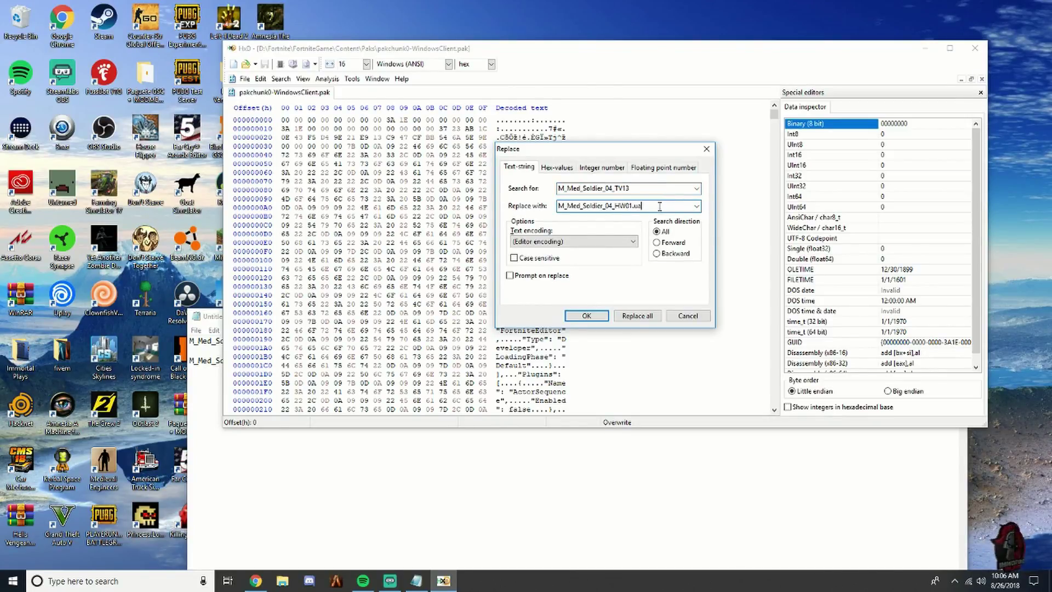
pyautogui.click(646, 316)
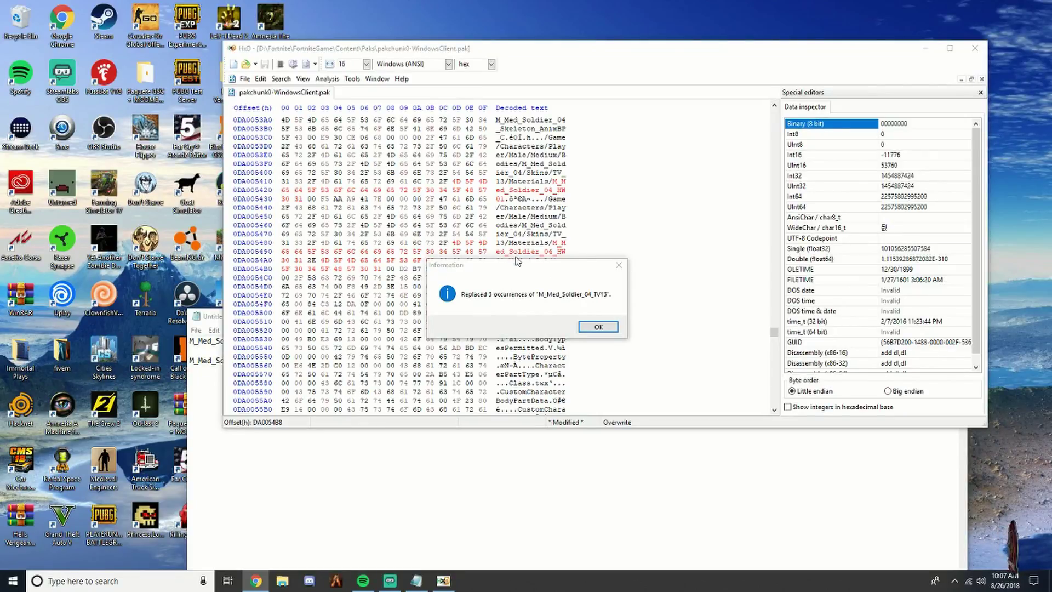
# Replace all TV_13 occurrences in the pak with HW_01, swapping 2 matches.
pyautogui.moveTo(519, 269); pyautogui.dragTo(518, 247)
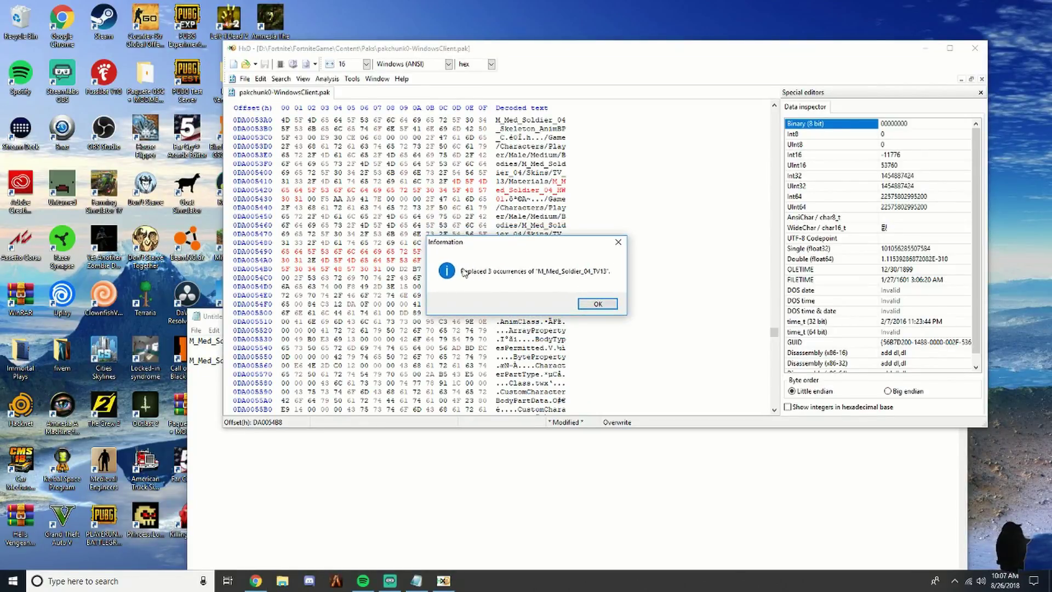
pyautogui.click(608, 304)
pyautogui.click(281, 79)
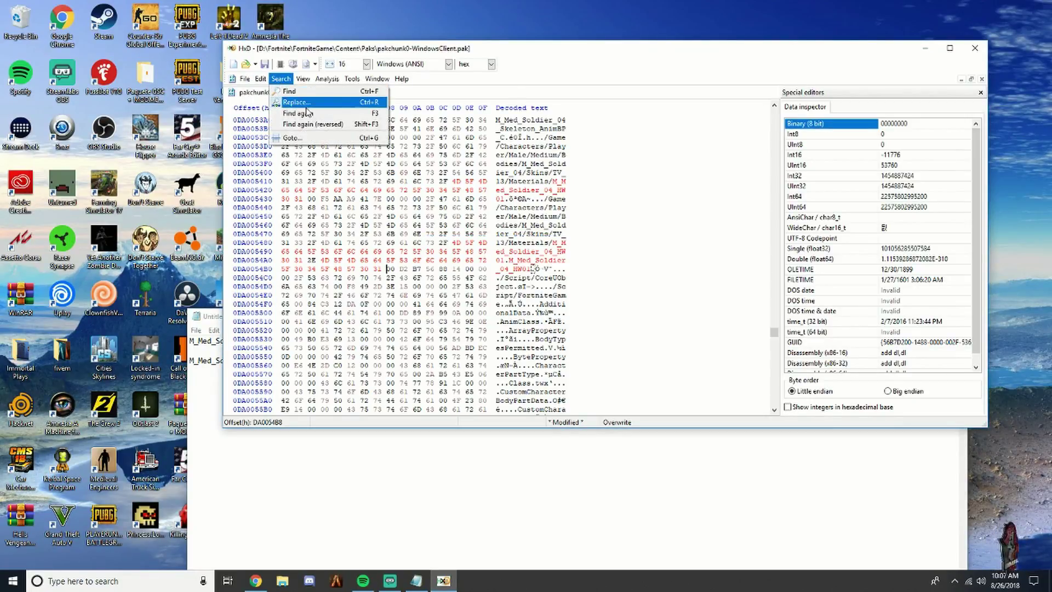
pyautogui.click(308, 117)
pyautogui.click(641, 186)
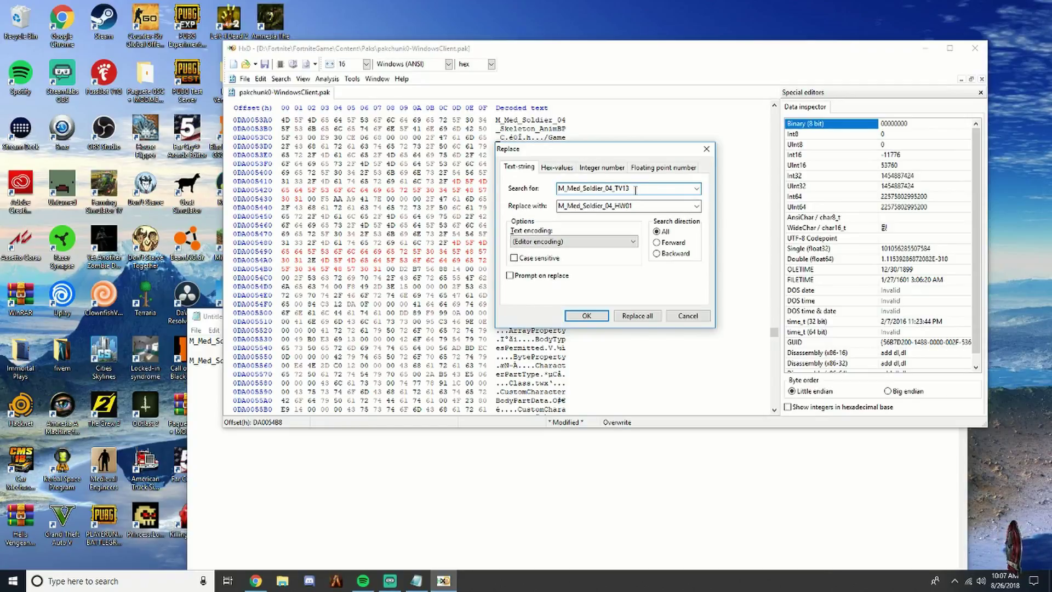
pyautogui.moveTo(636, 190); pyautogui.dragTo(542, 187)
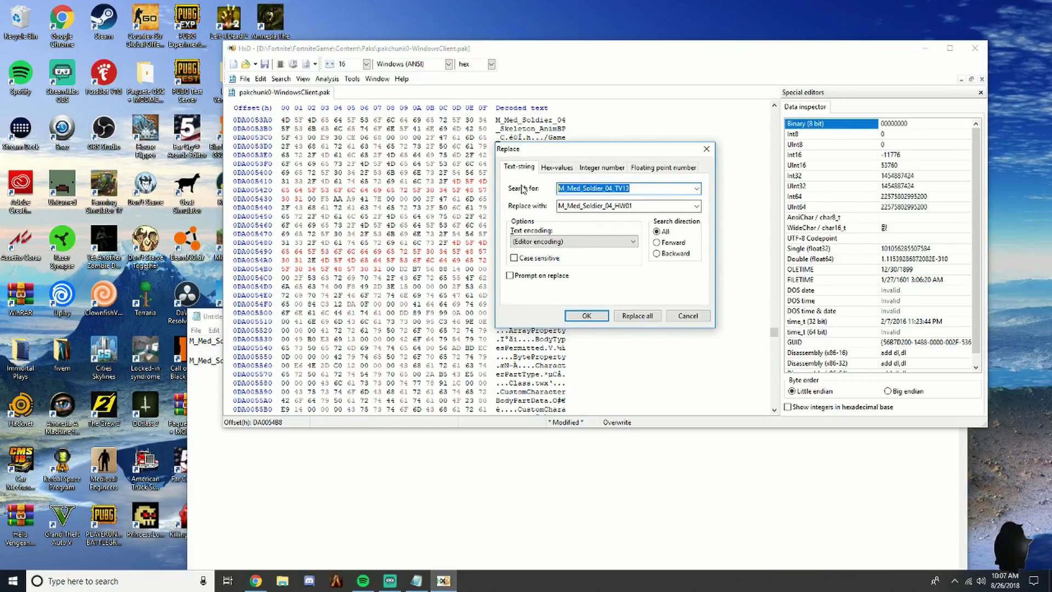
pyautogui.write('TV_13')
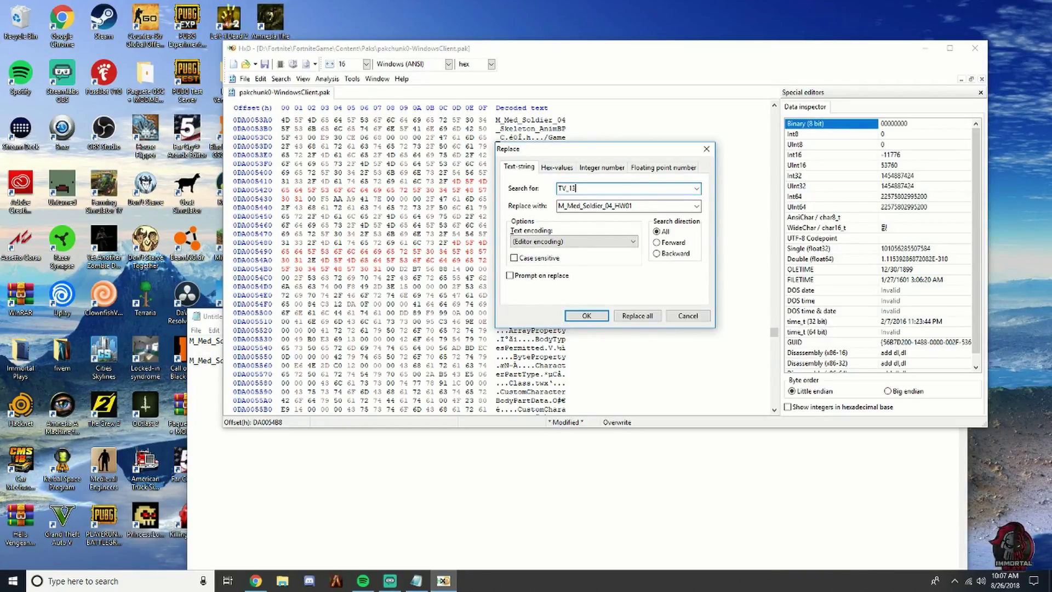
pyautogui.doubleClick(605, 209)
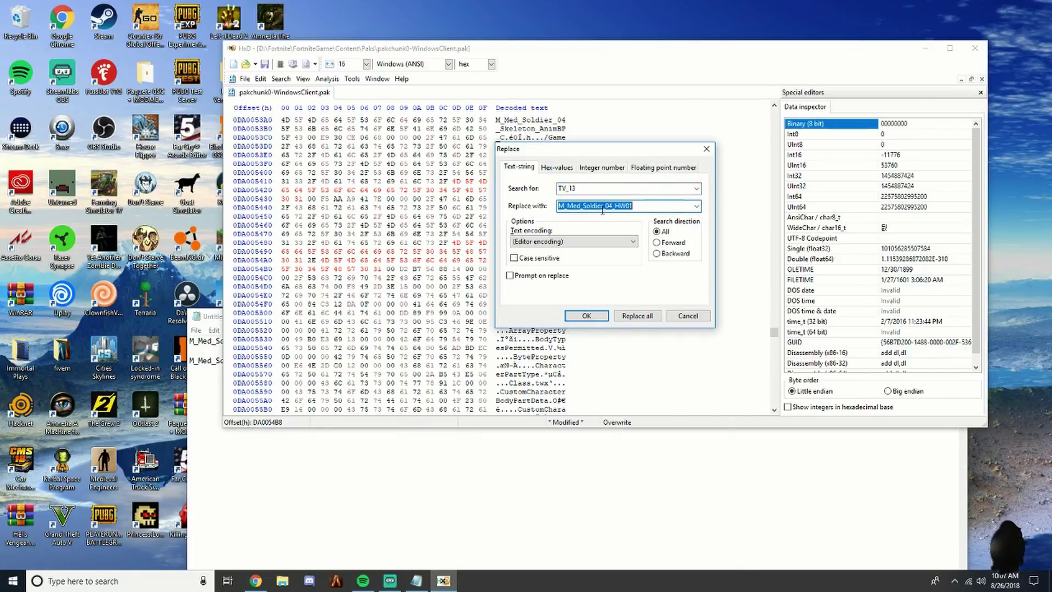
pyautogui.write('HW_')
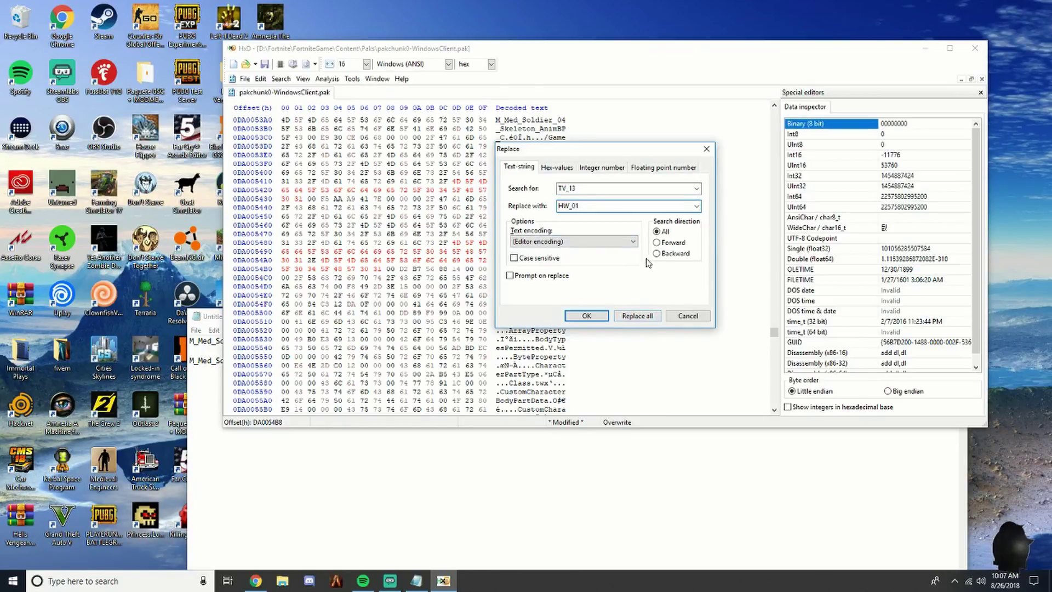
pyautogui.click(653, 317)
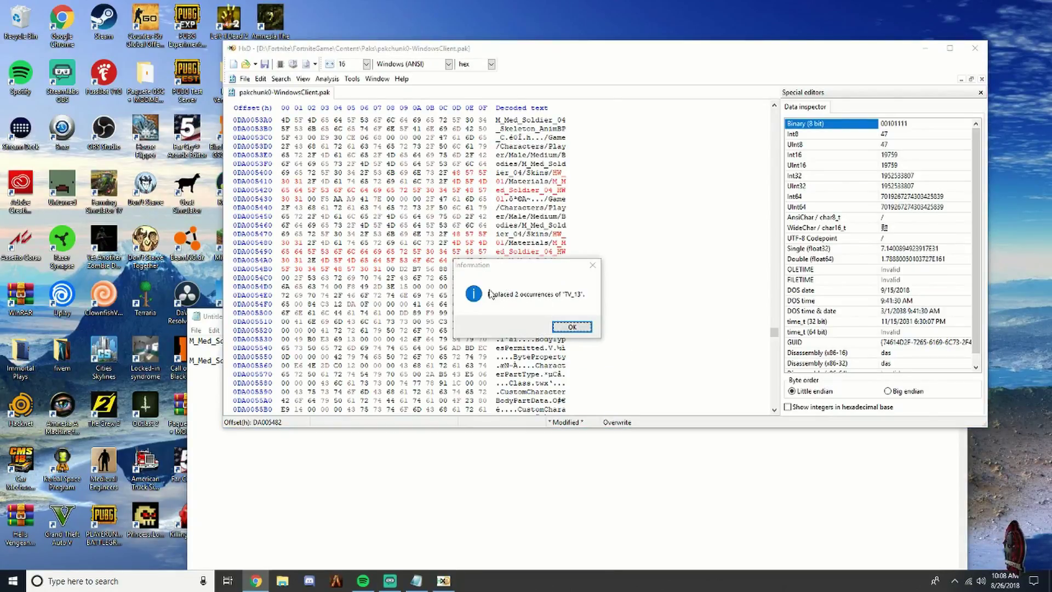
pyautogui.click(571, 326)
pyautogui.click(245, 79)
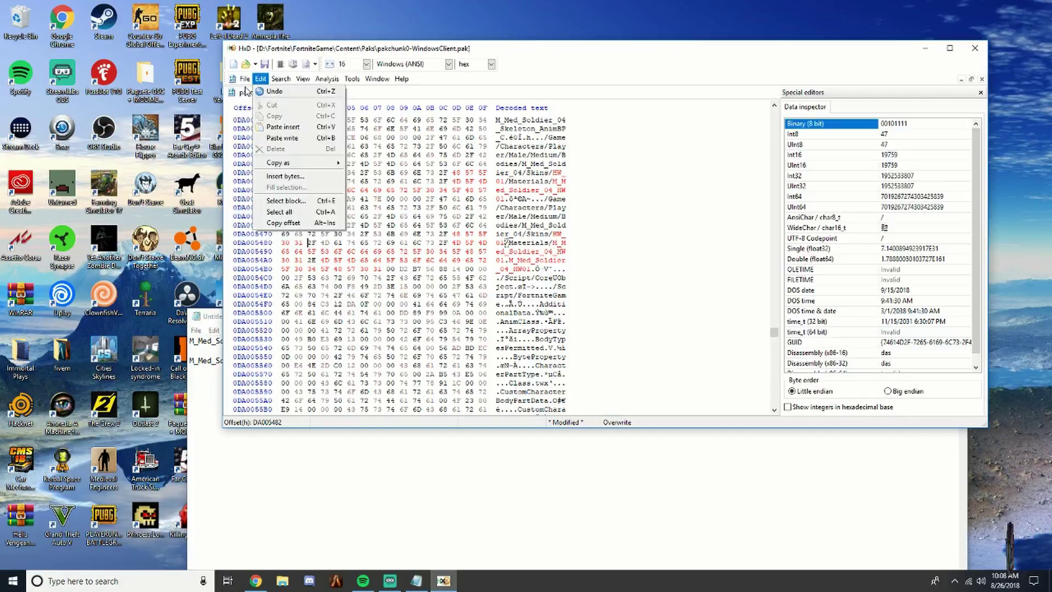
# Save the edited pak in HxD, letting it create a backup first.
pyautogui.click(258, 124)
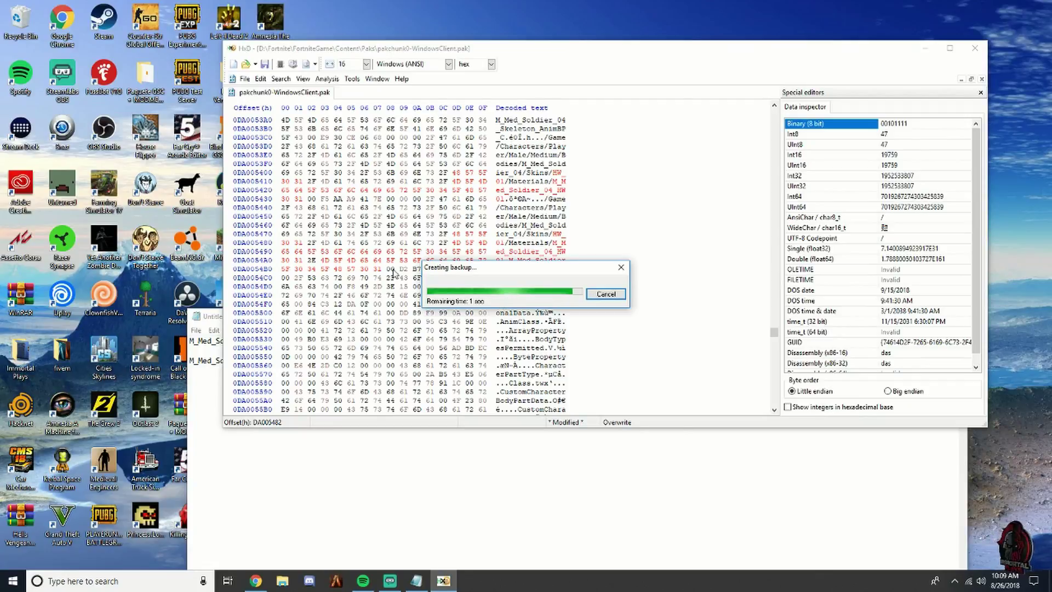
pyautogui.moveTo(871, 48); pyautogui.dragTo(781, 152)
# Close HxD, then close the Notepad notes without saving.
pyautogui.click(884, 152)
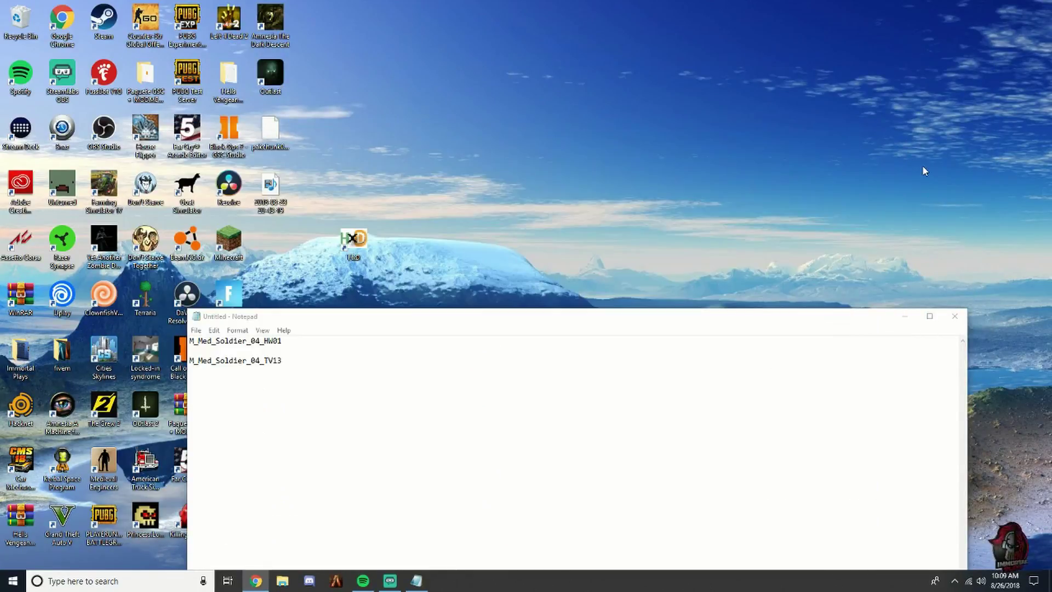
pyautogui.moveTo(598, 323); pyautogui.dragTo(549, 236)
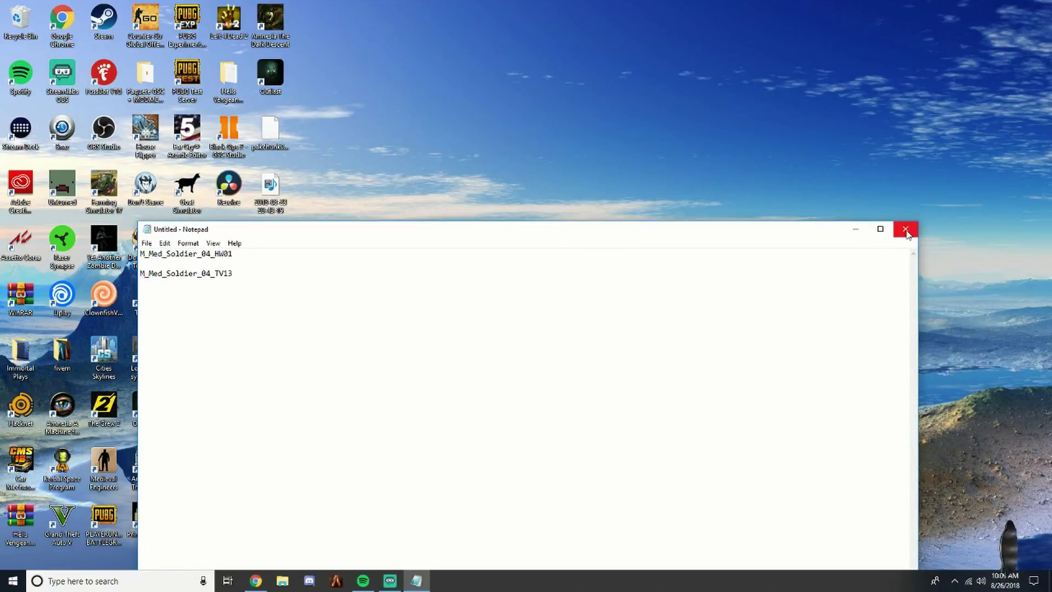
pyautogui.click(906, 231)
pyautogui.click(548, 290)
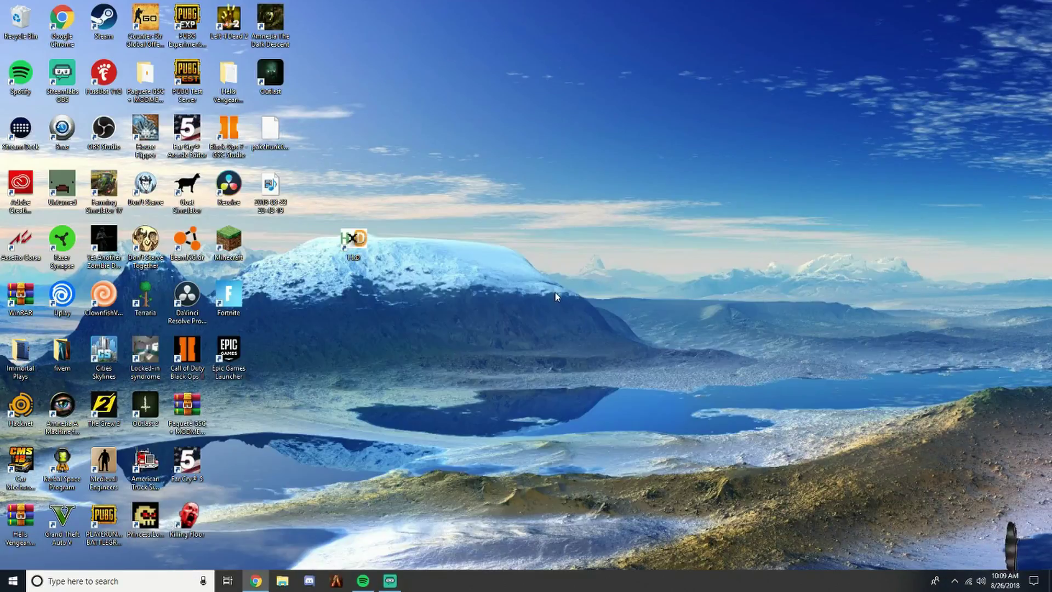
# Place the HxD shortcut beside Minecraft and launch Fortnite from its desktop shortcut.
pyautogui.moveTo(363, 253); pyautogui.dragTo(285, 251)
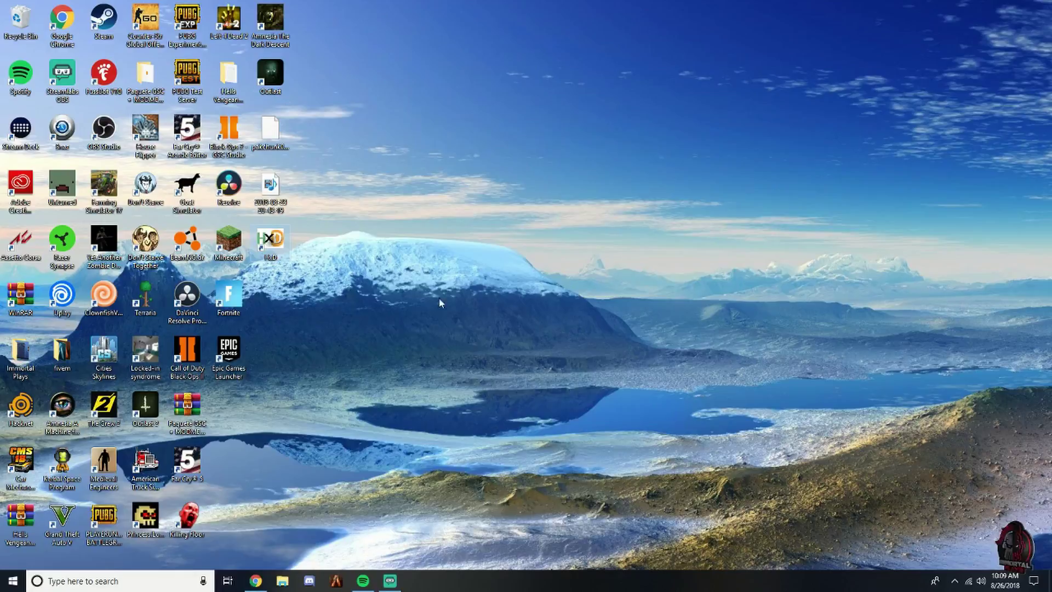
pyautogui.click(236, 300)
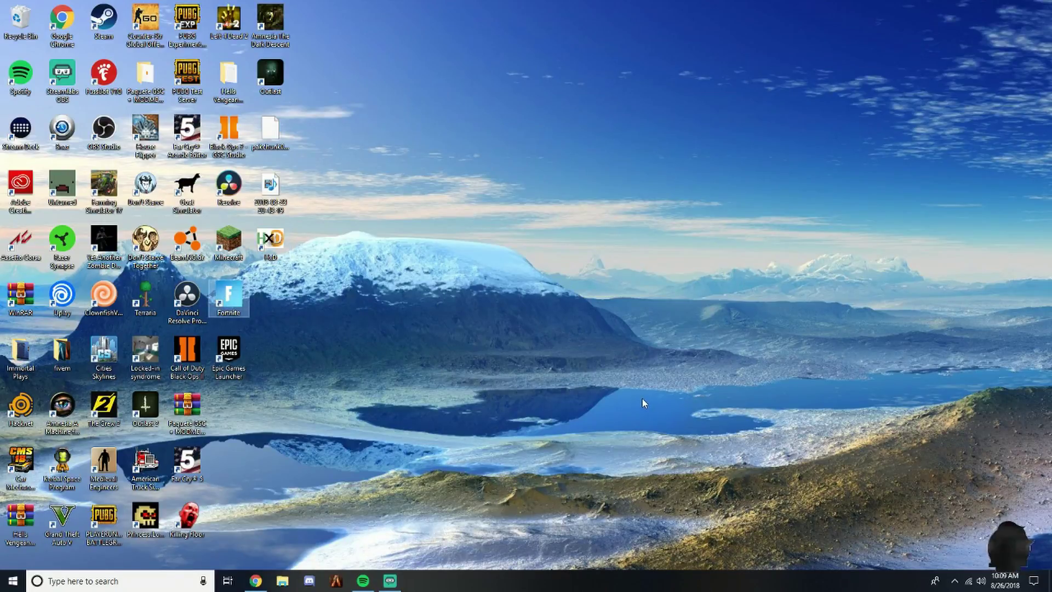
pyautogui.click(608, 403)
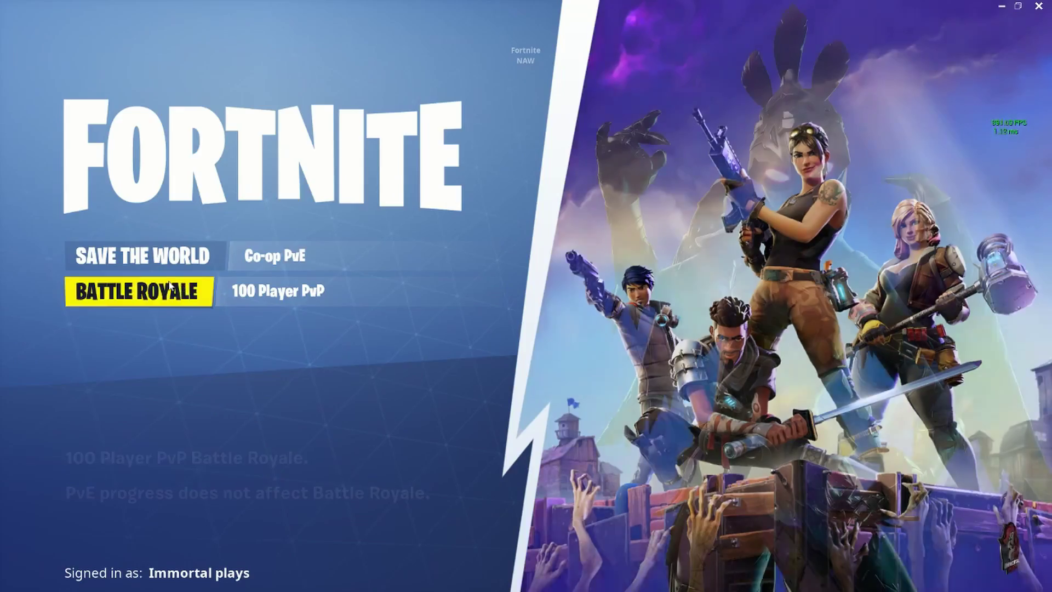
# Enter Battle Royale and glance at the locker's outfit list without changing it.
pyautogui.click(170, 285)
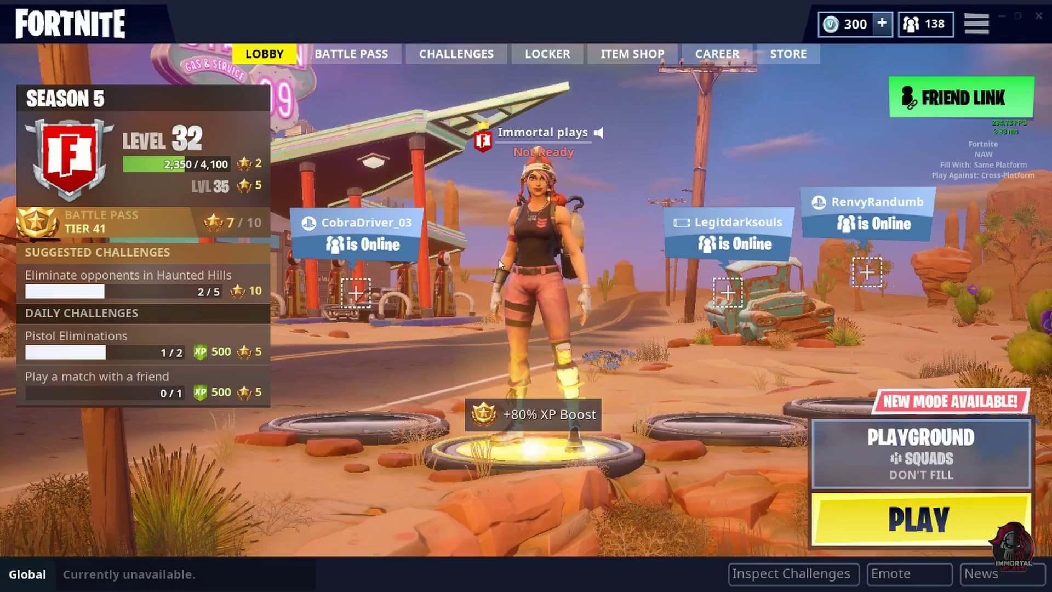
pyautogui.click(548, 54)
pyautogui.click(108, 320)
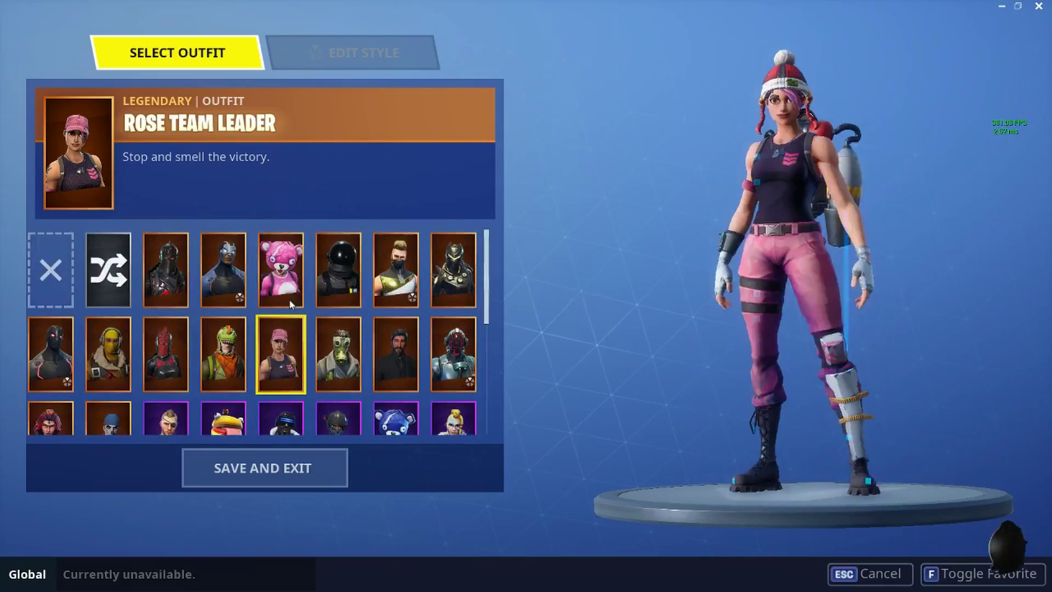
pyautogui.press('Escape')
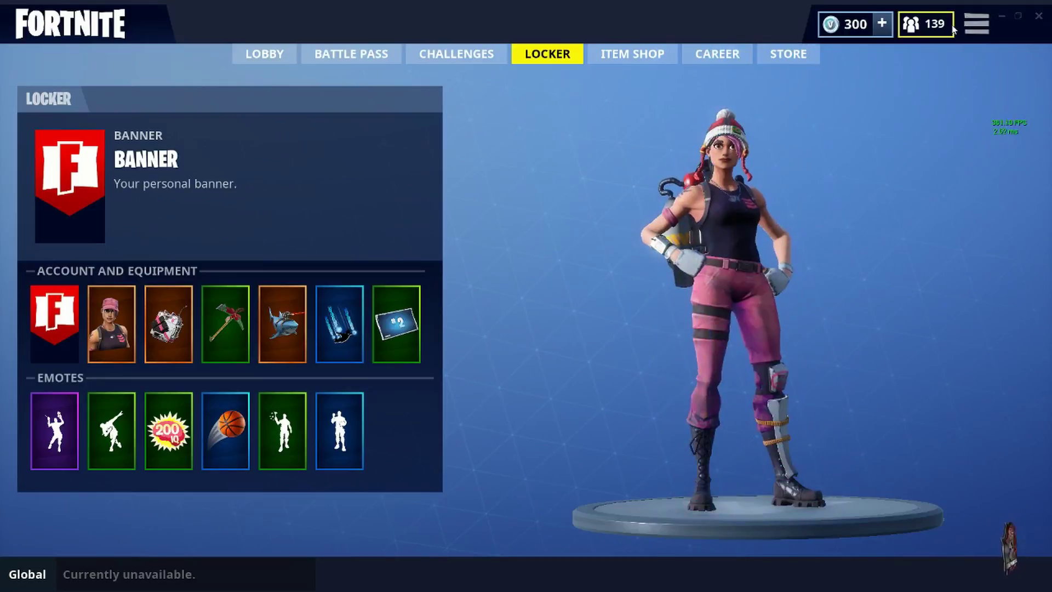
# In Audio settings, lower Music volume to 0.21 and SoundFX volume to 0.20.
pyautogui.click(976, 23)
pyautogui.click(974, 34)
pyautogui.click(500, 21)
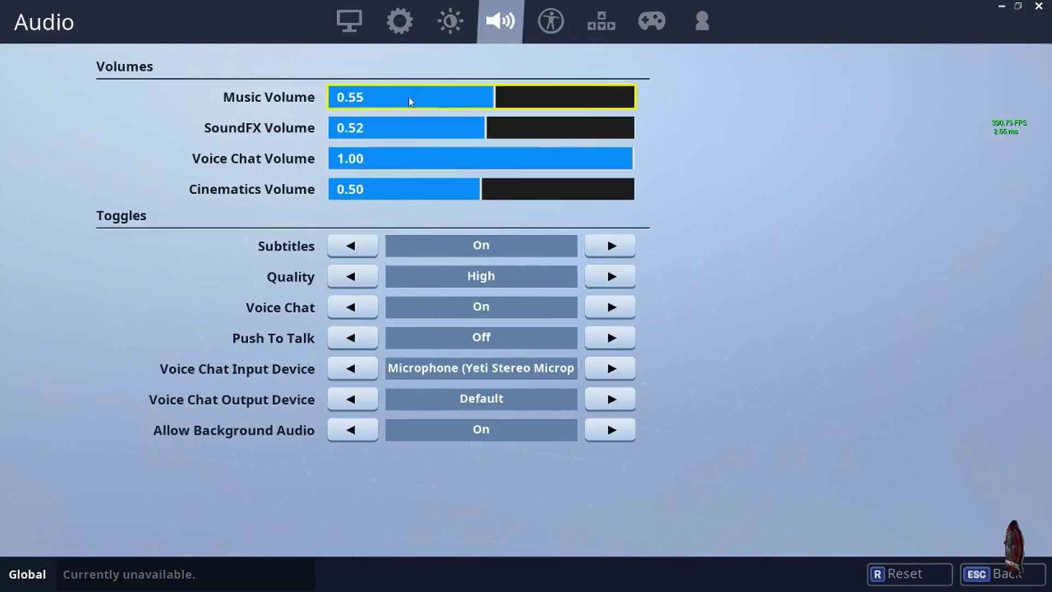
pyautogui.click(390, 98)
pyautogui.click(387, 128)
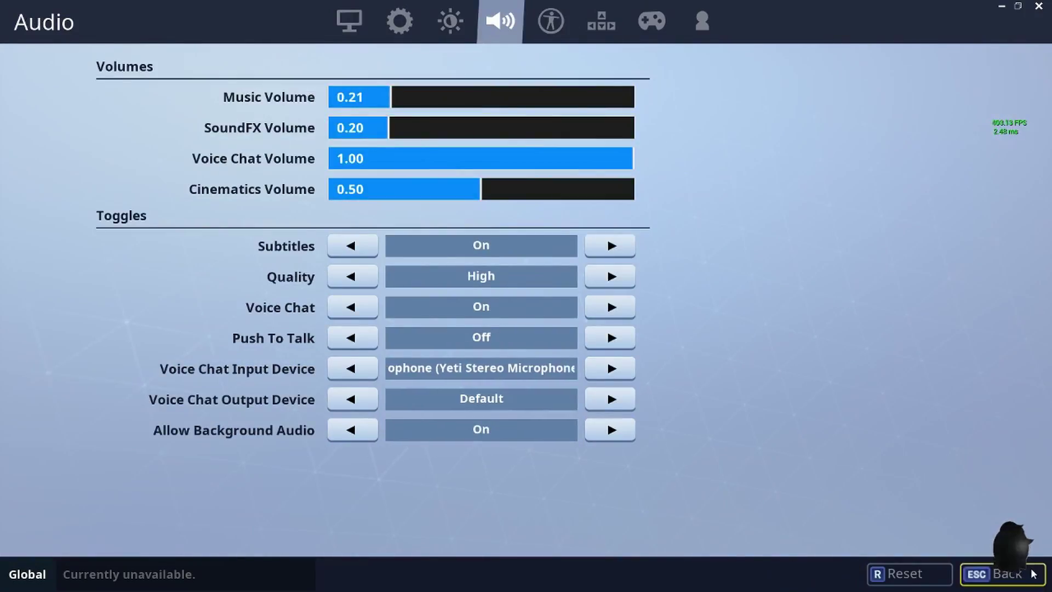
# Back in the locker, pick the Warpaint outfit from the outfit list.
pyautogui.click(1040, 579)
pyautogui.click(118, 311)
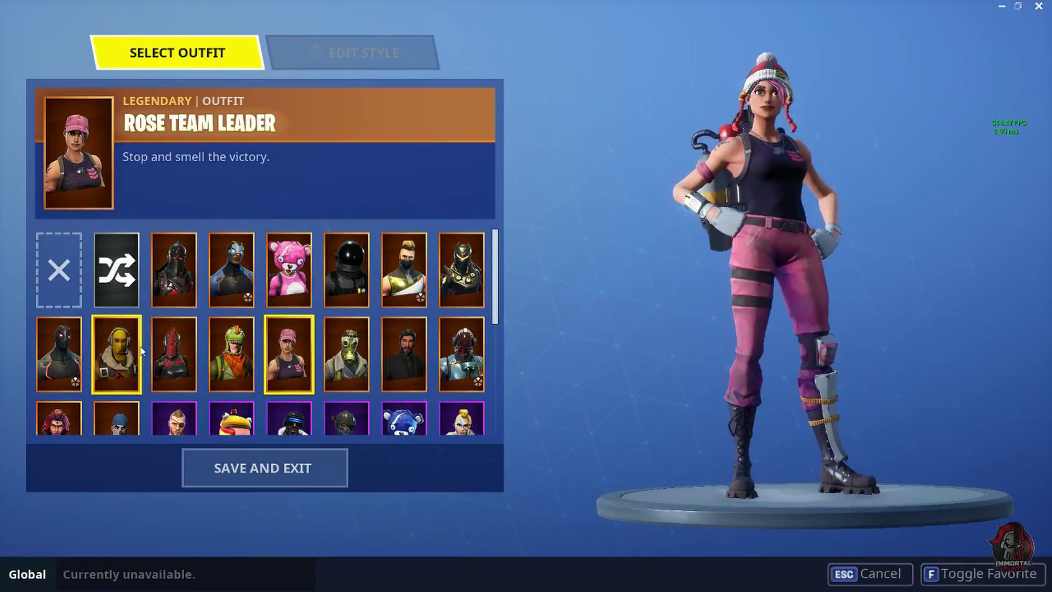
pyautogui.scroll(-1, 141, 378)
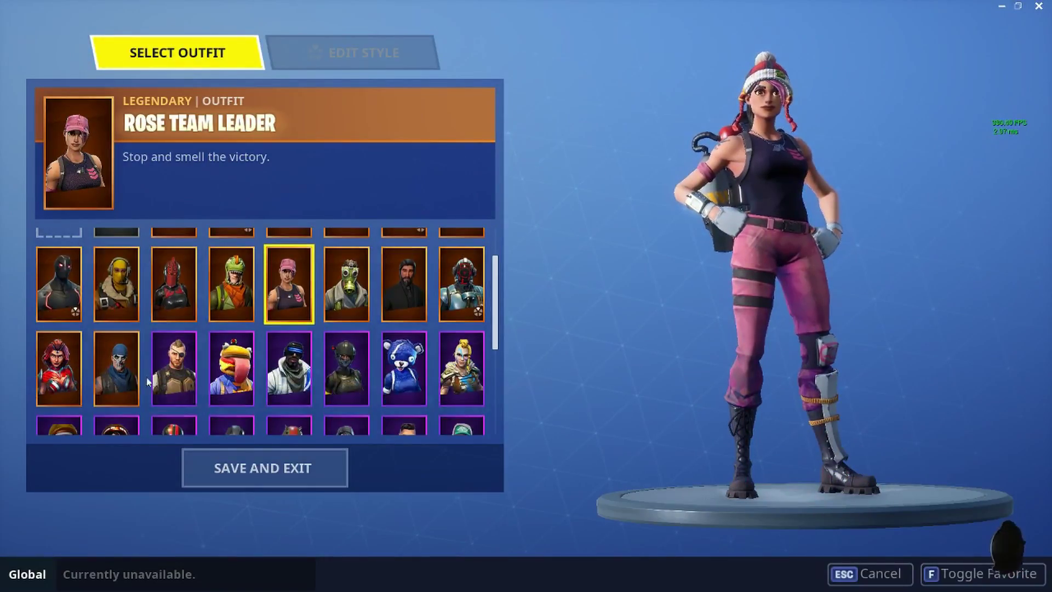
pyautogui.click(126, 366)
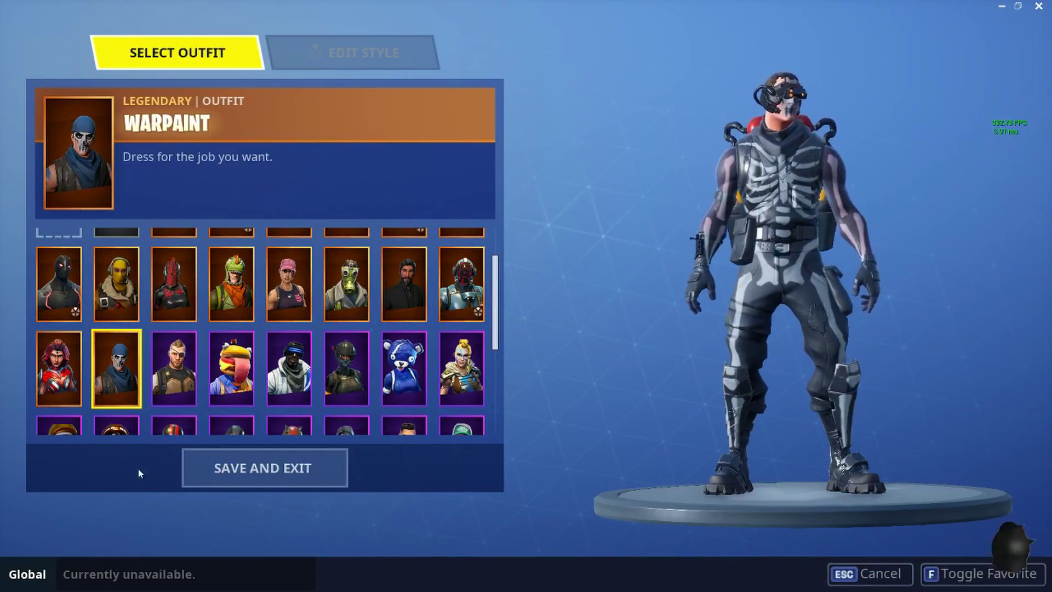
# Equip Warpaint, then preview Rose Team Leader and Rust Lord without changing the outfit.
pyautogui.click(188, 459)
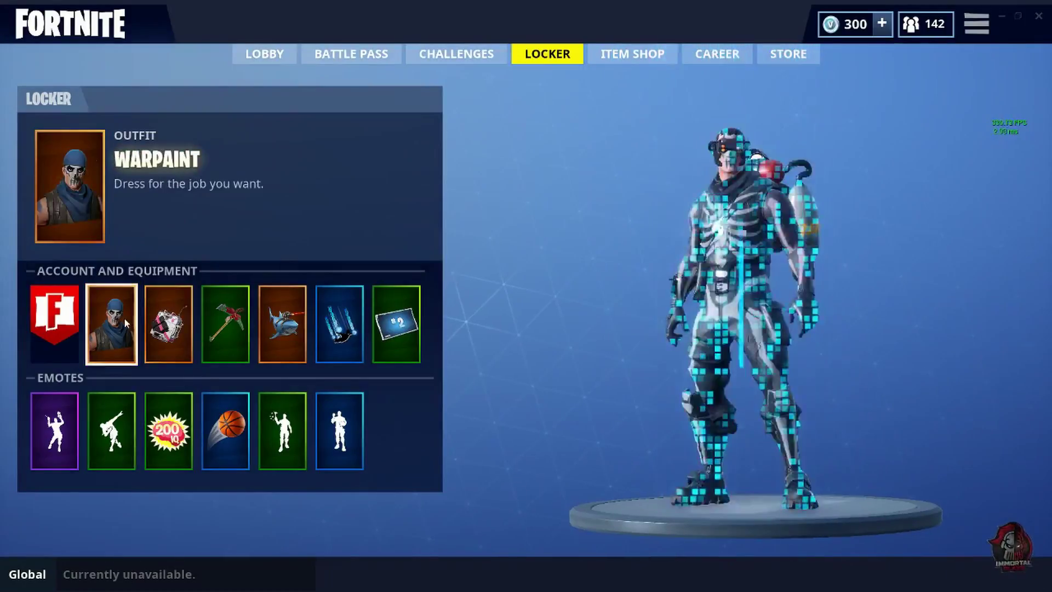
pyautogui.click(126, 323)
pyautogui.click(289, 353)
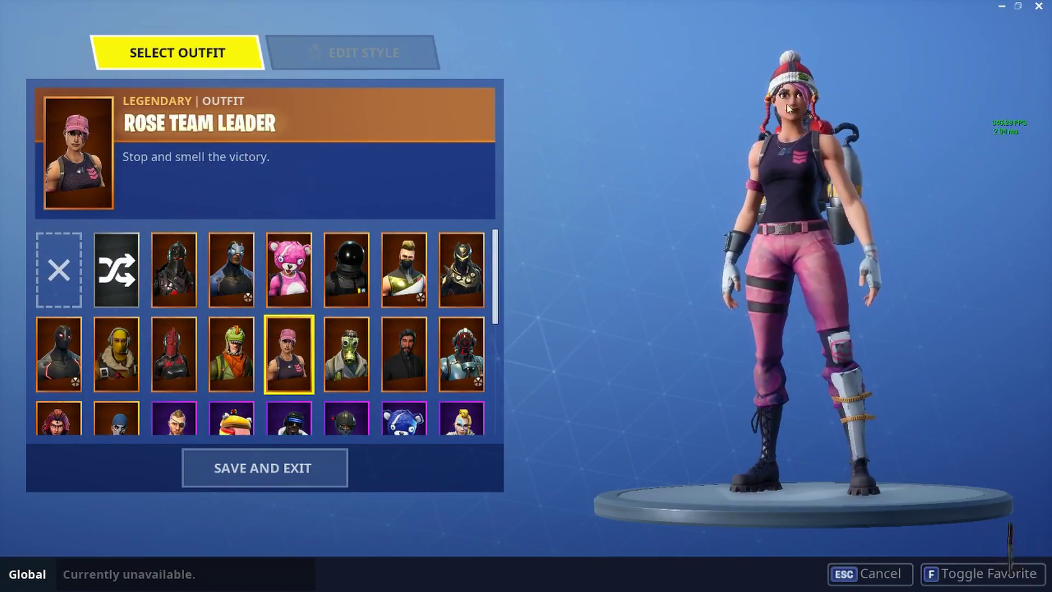
pyautogui.scroll(-3, 225, 303)
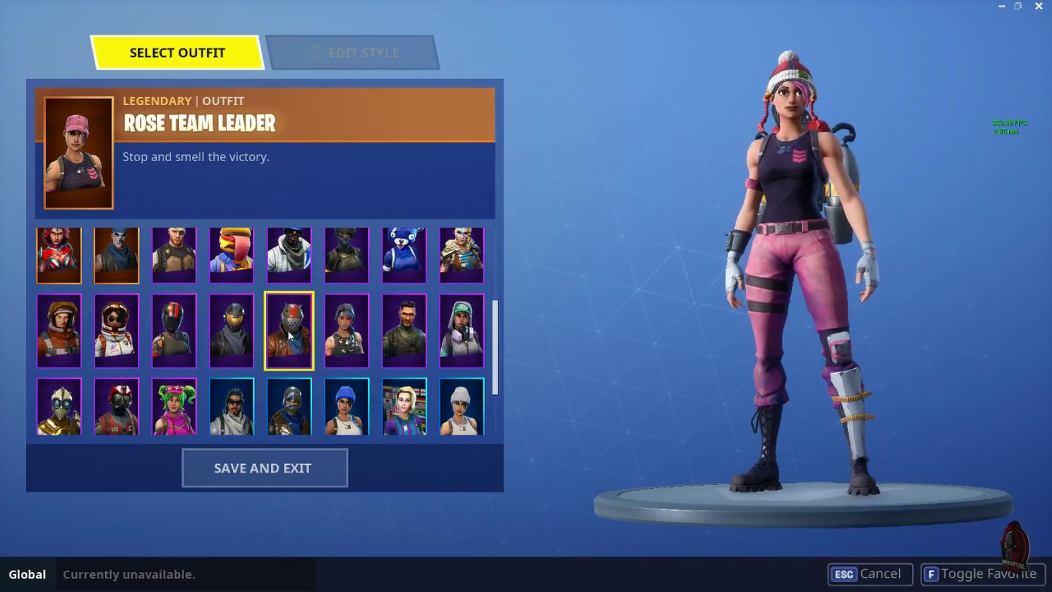
pyautogui.click(289, 336)
pyautogui.click(869, 573)
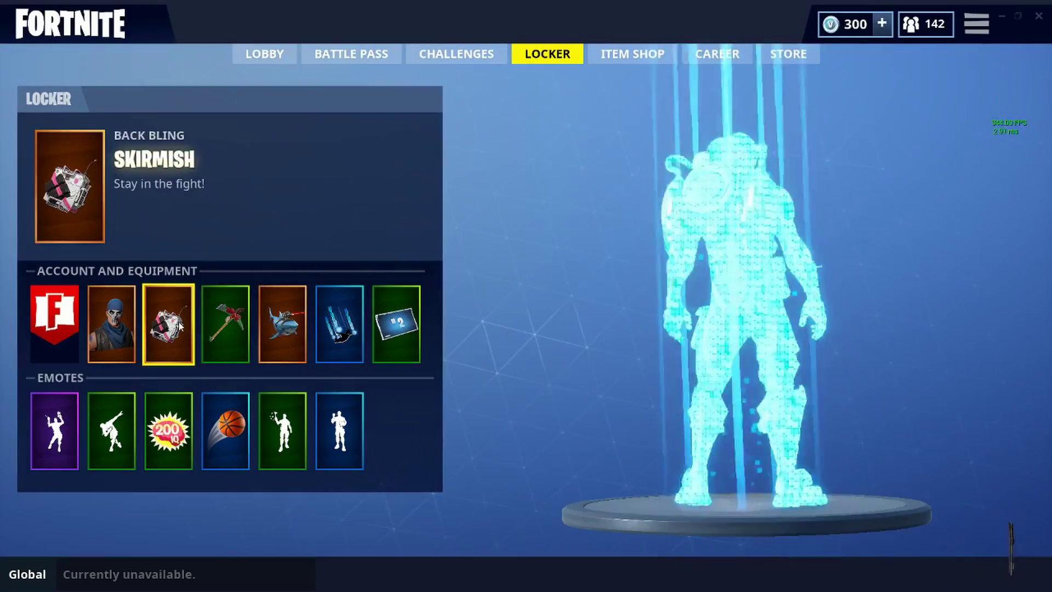
# Browse back bling choices and the Item Shop, then return to the lobby's game menu.
pyautogui.click(168, 323)
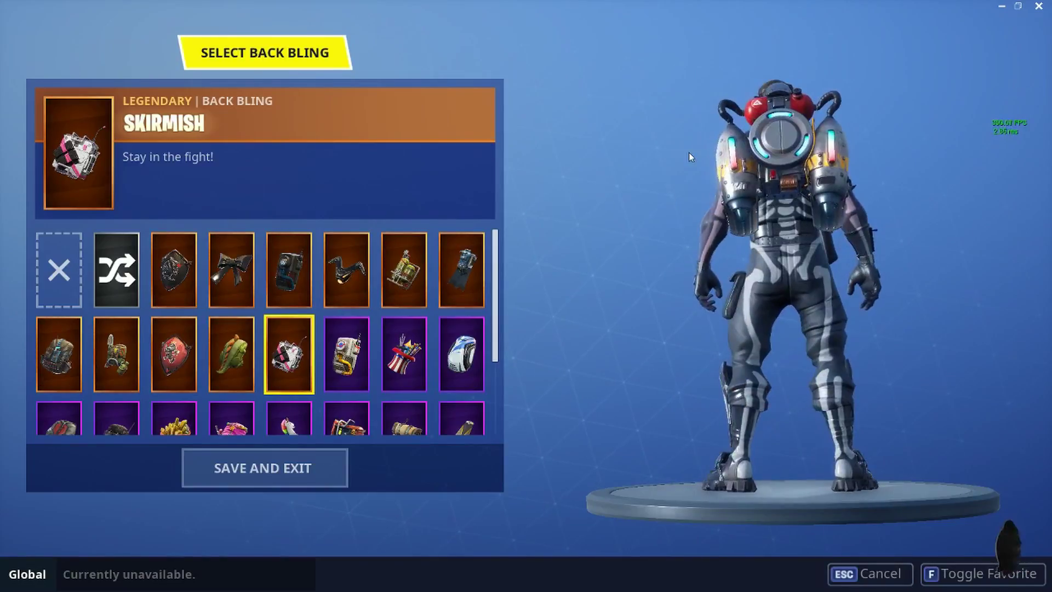
pyautogui.press('Escape')
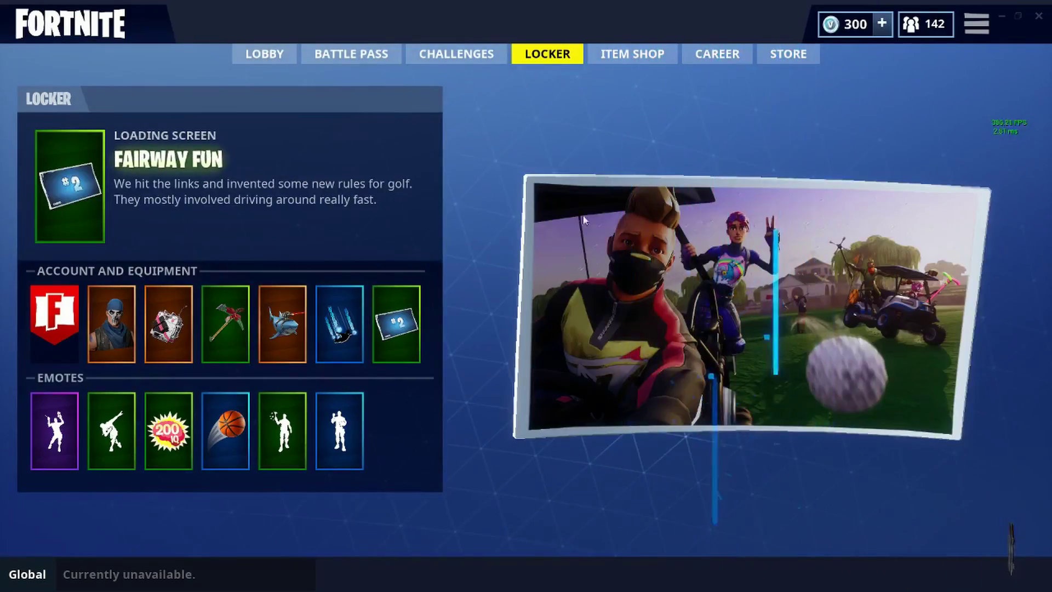
pyautogui.click(656, 63)
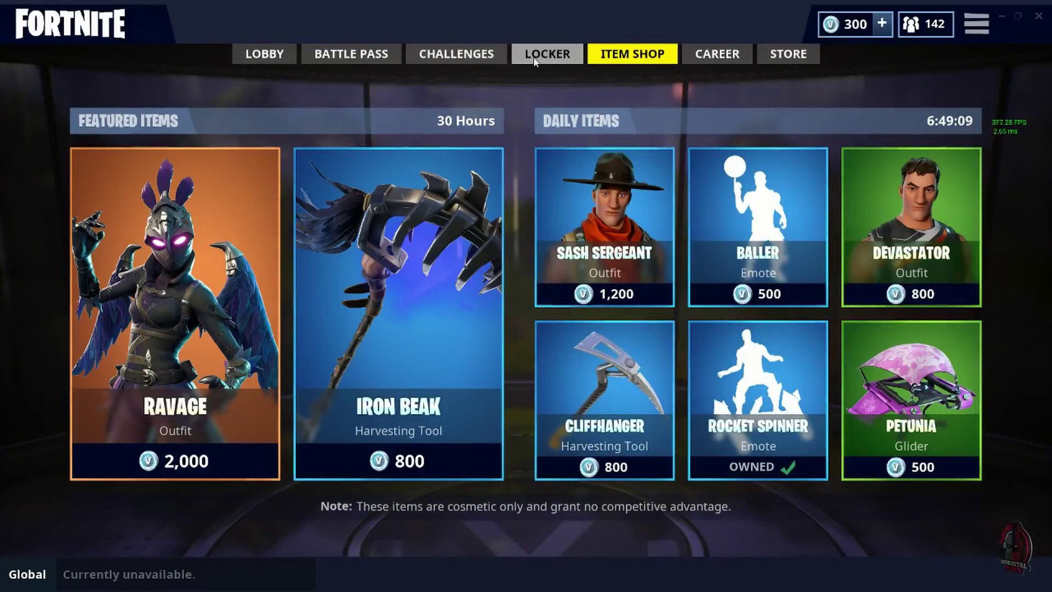
pyautogui.click(551, 57)
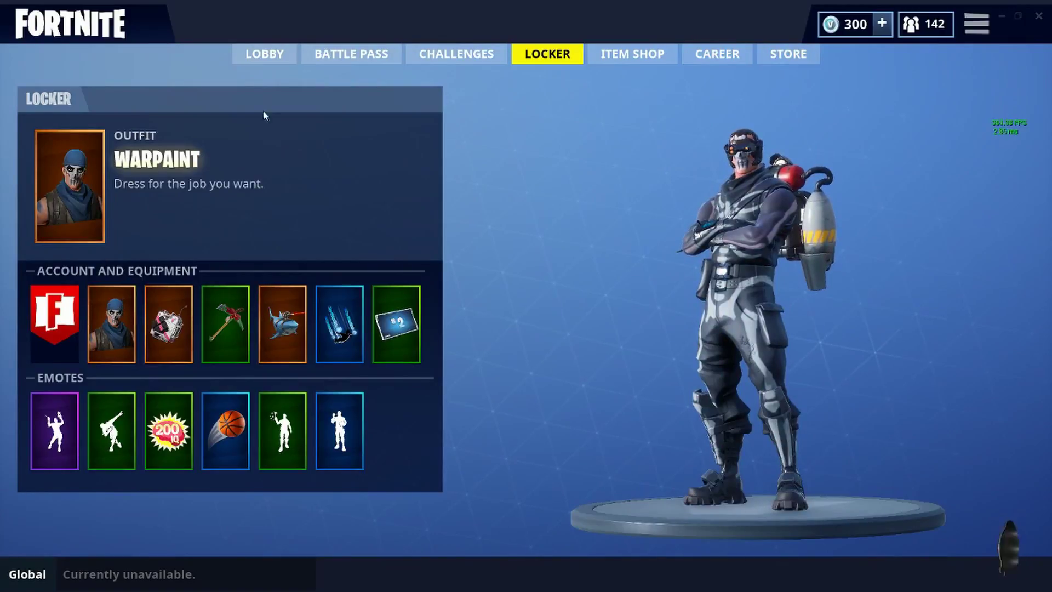
pyautogui.click(265, 54)
pyautogui.click(977, 23)
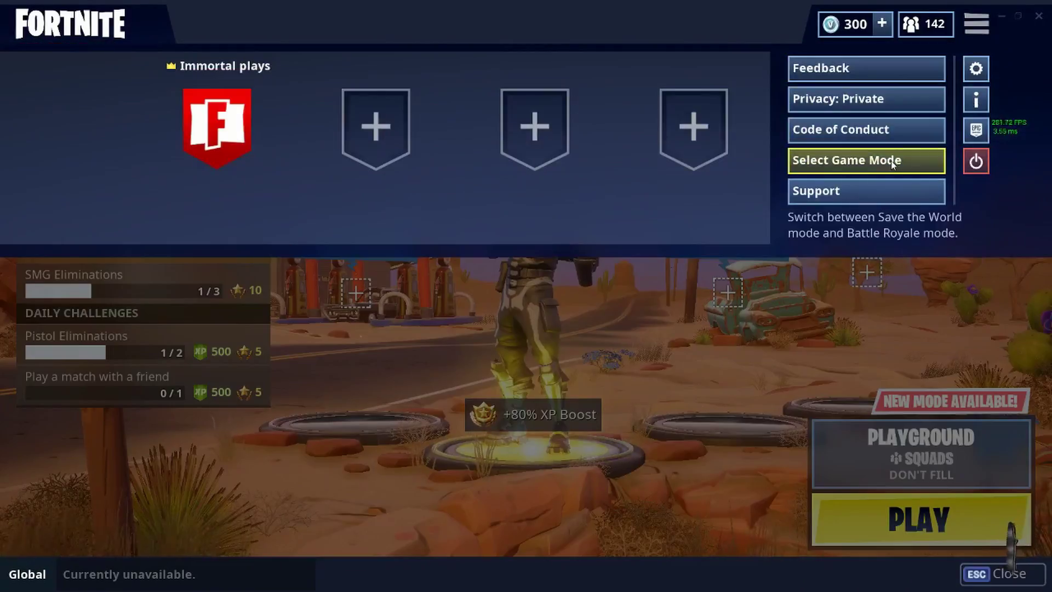
# Switch to Save the World and look through the Armory's storage and backpack.
pyautogui.click(893, 162)
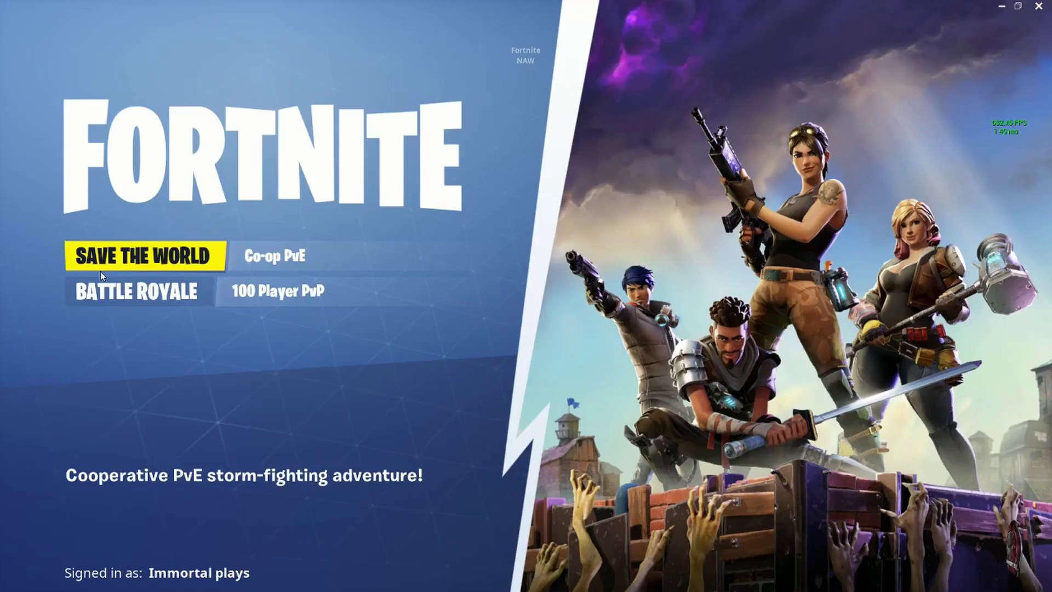
pyautogui.click(199, 257)
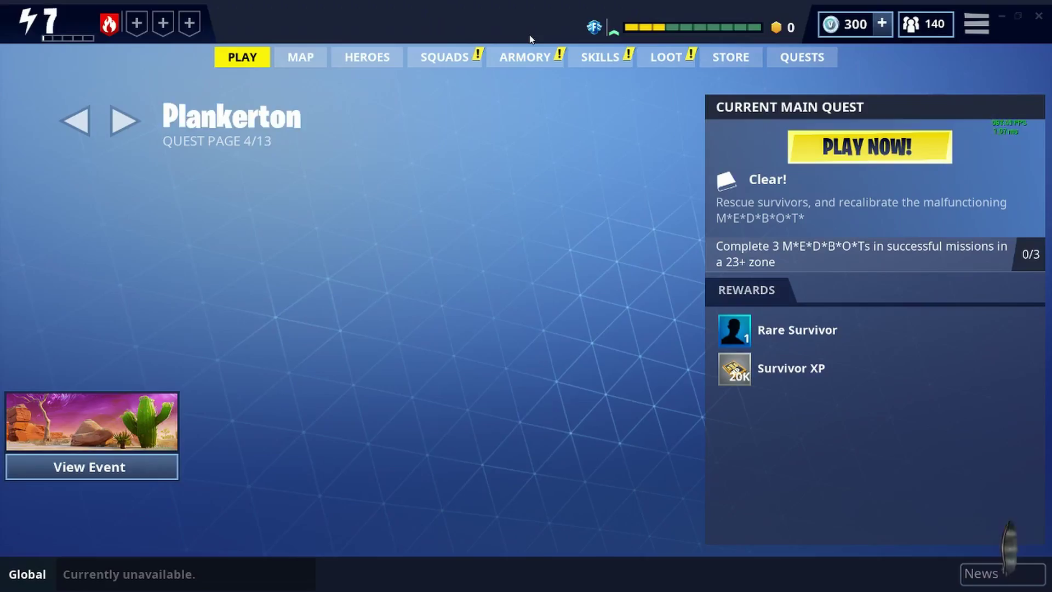
pyautogui.click(619, 59)
pyautogui.click(525, 57)
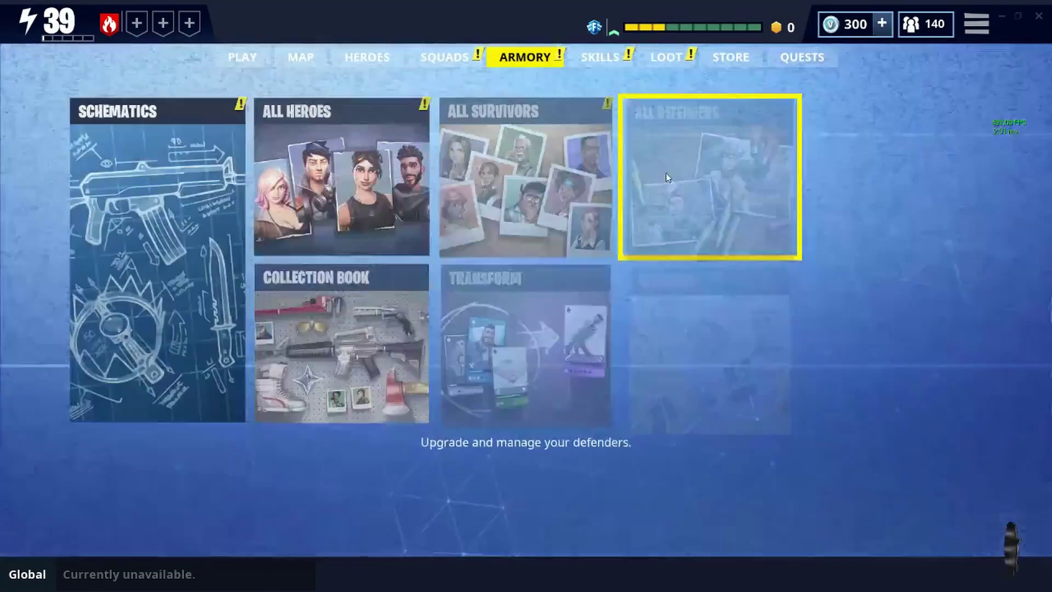
pyautogui.click(889, 304)
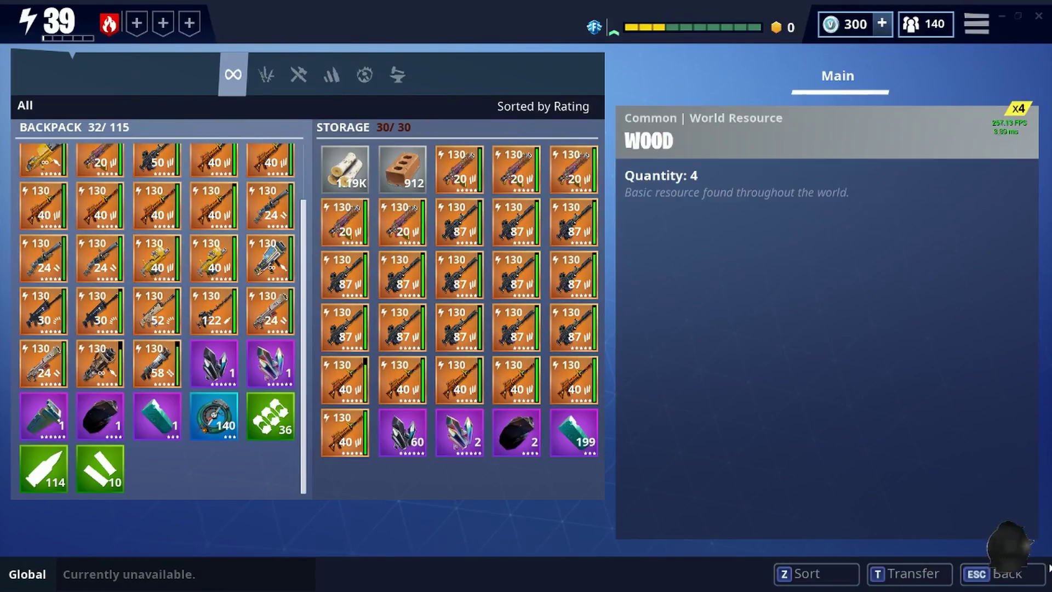
pyautogui.click(997, 586)
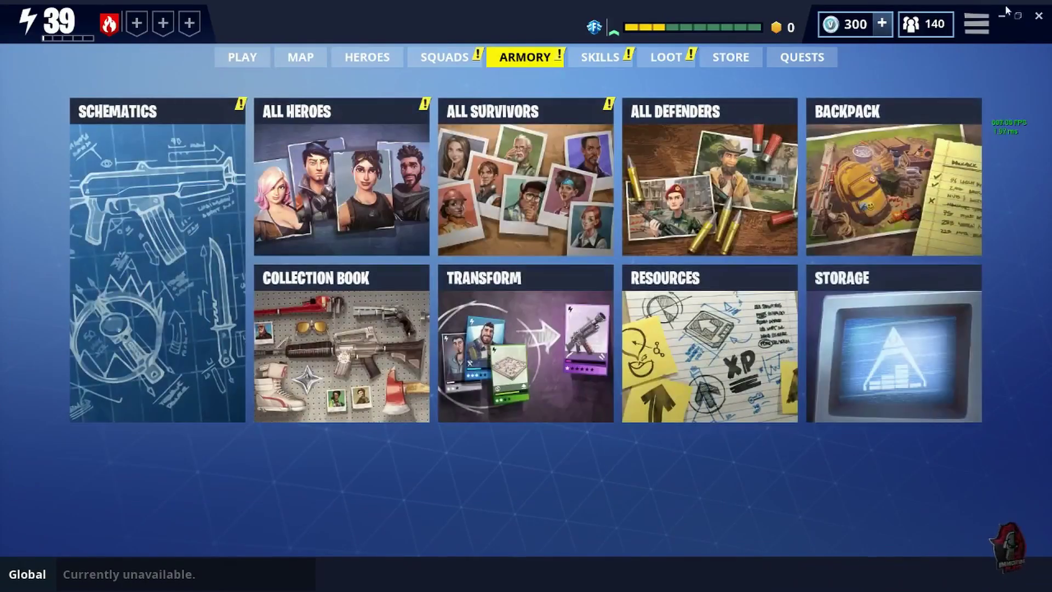
# Return to Battle Royale through the game mode selection.
pyautogui.click(976, 23)
pyautogui.click(878, 252)
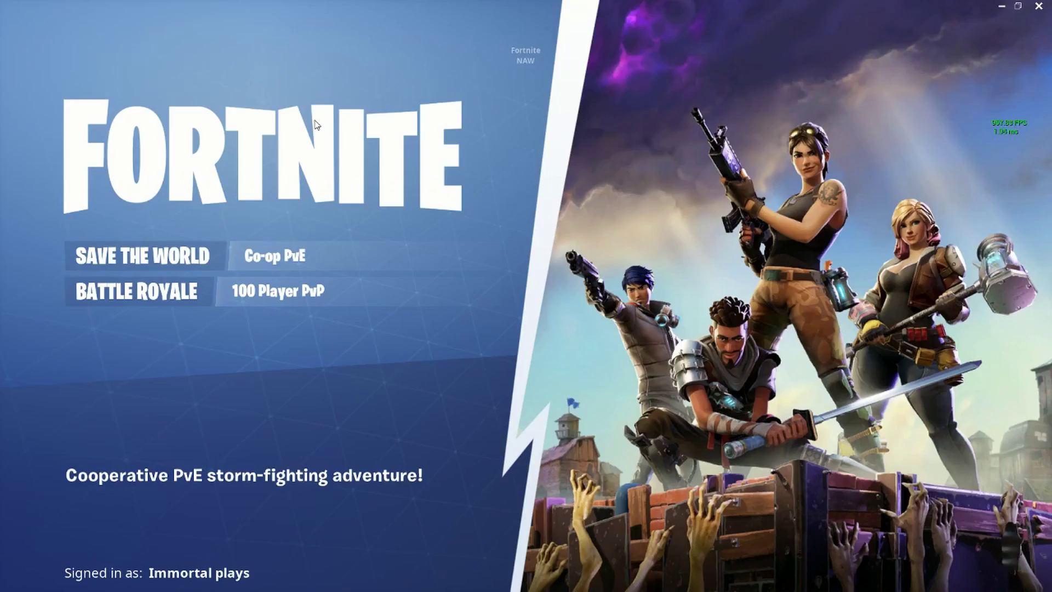
pyautogui.click(127, 296)
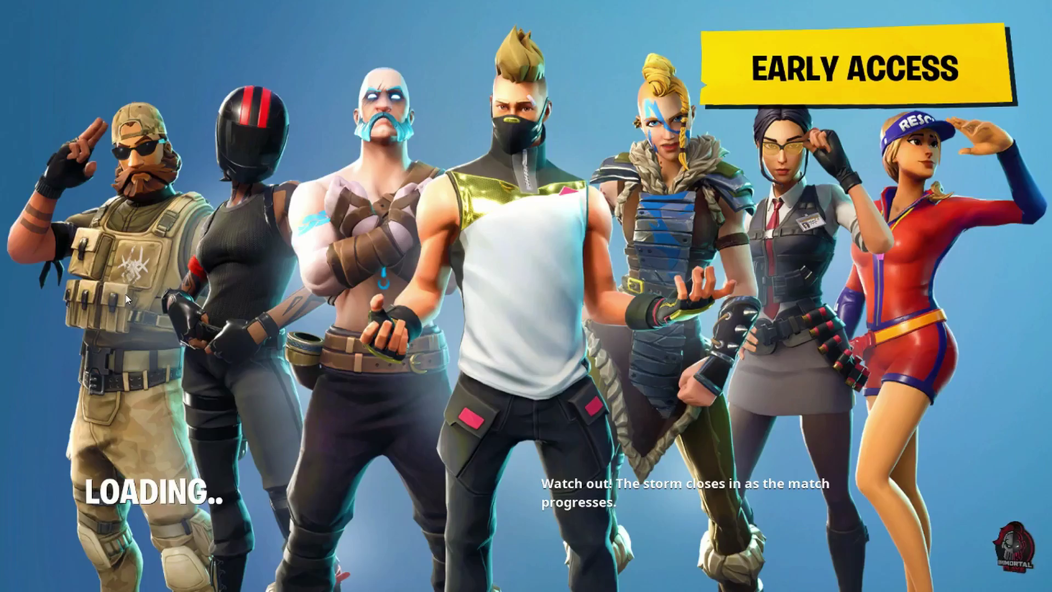